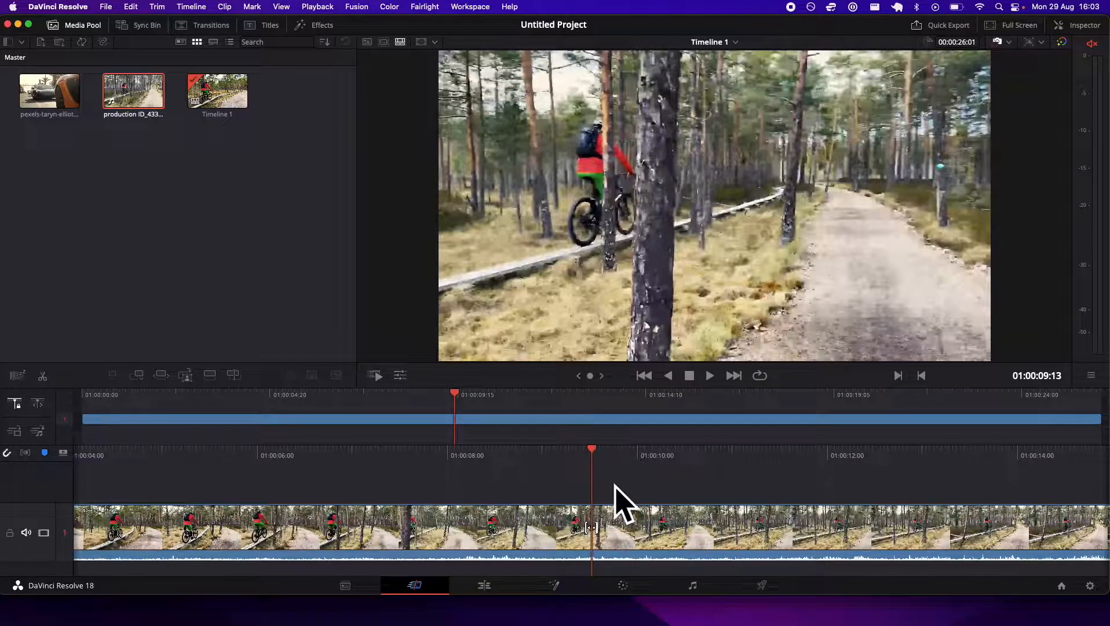
Examine frame by frame how the tree trunk passes in front of the cyclist around 01:00:09:15.
scroll(614, 484, right, 1)
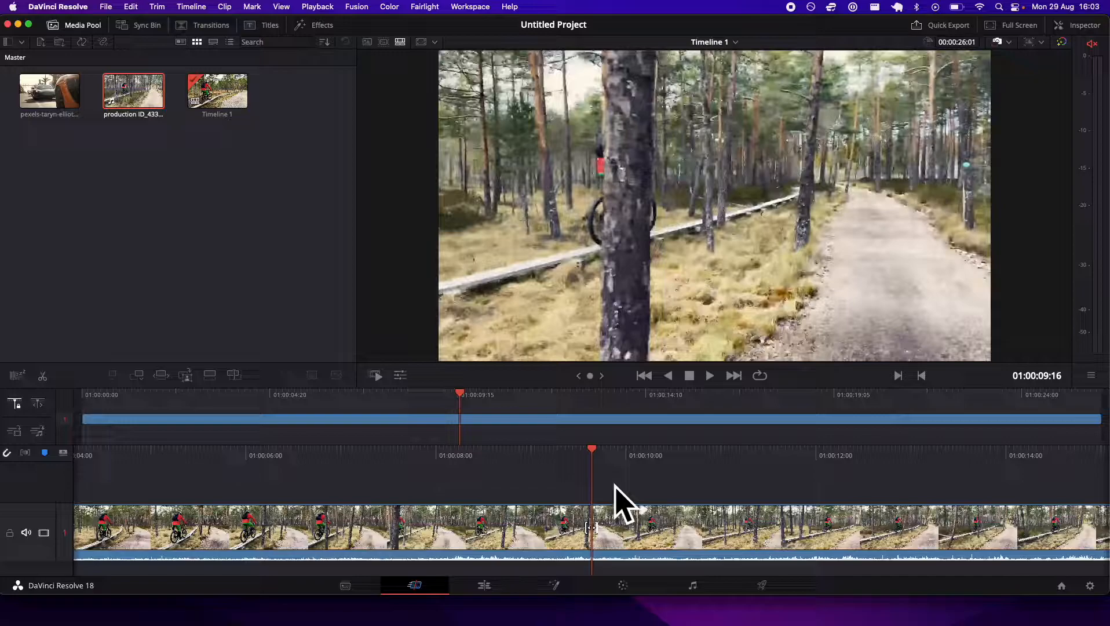
key(Right)
key(Right)
key(Right)
key(Right)
key(Left)
key(Left)
key(Left)
key(Left)
key(Left)
key(Left)
key(Left)
key(Left)
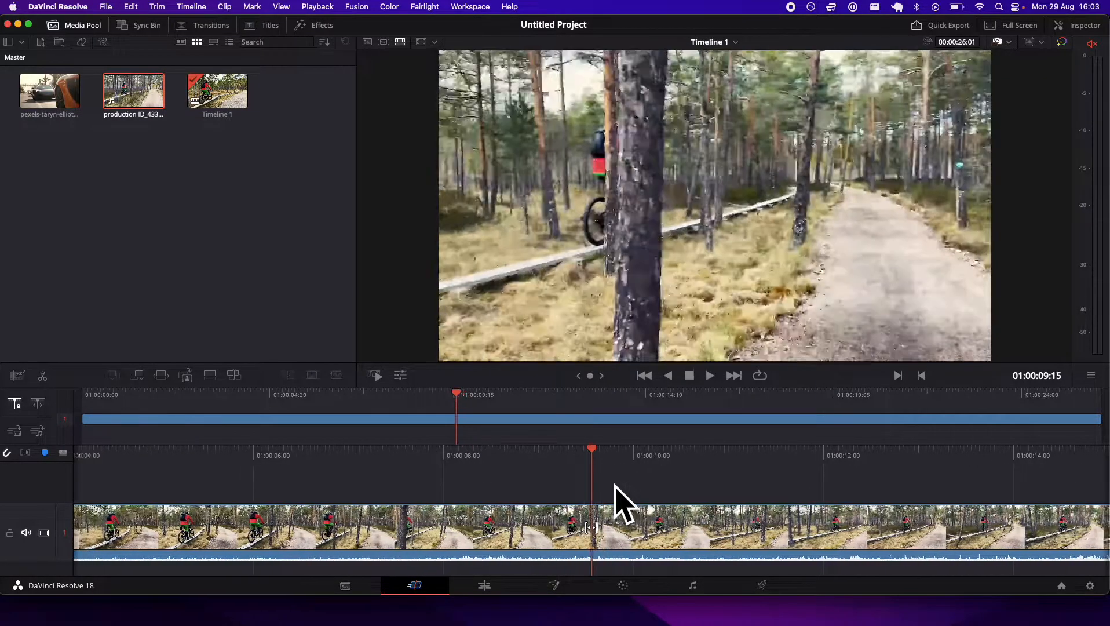
key(space)
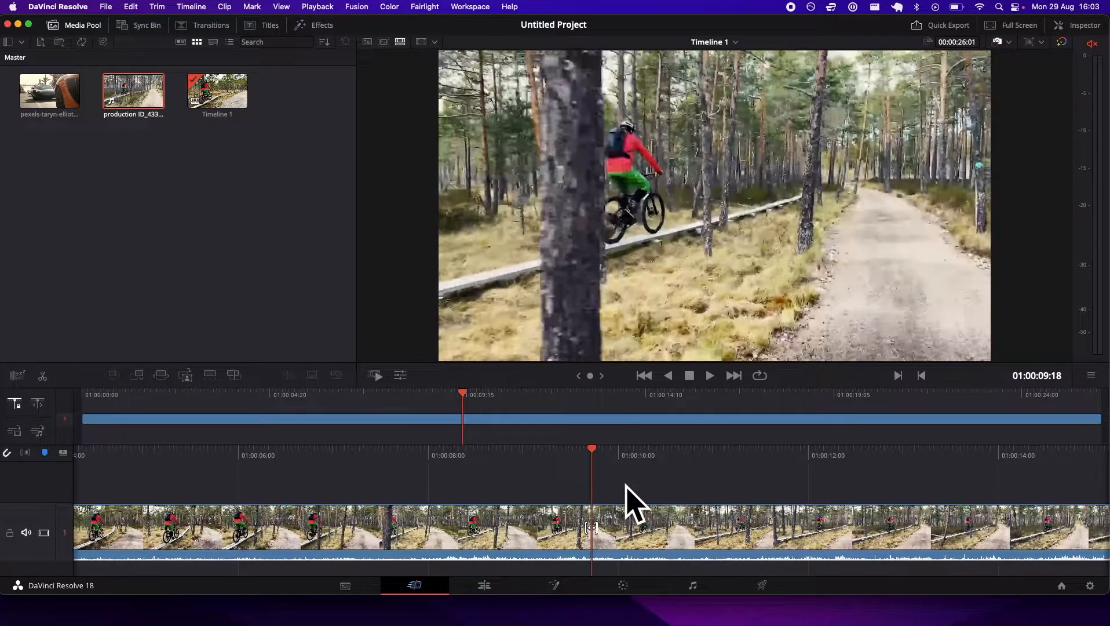
Scrub through the whole cyclist clip to review the rider's movement, ending at its first frame.
scroll(626, 487, right, 1)
scroll(625, 487, left, 3)
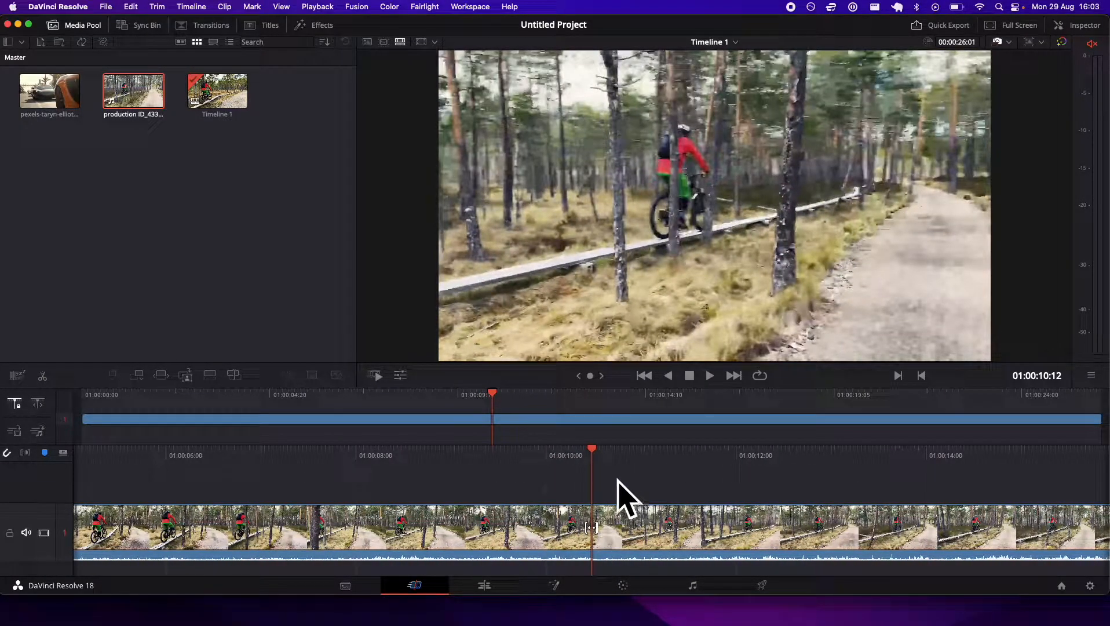
drag(591, 452, 1108, 459)
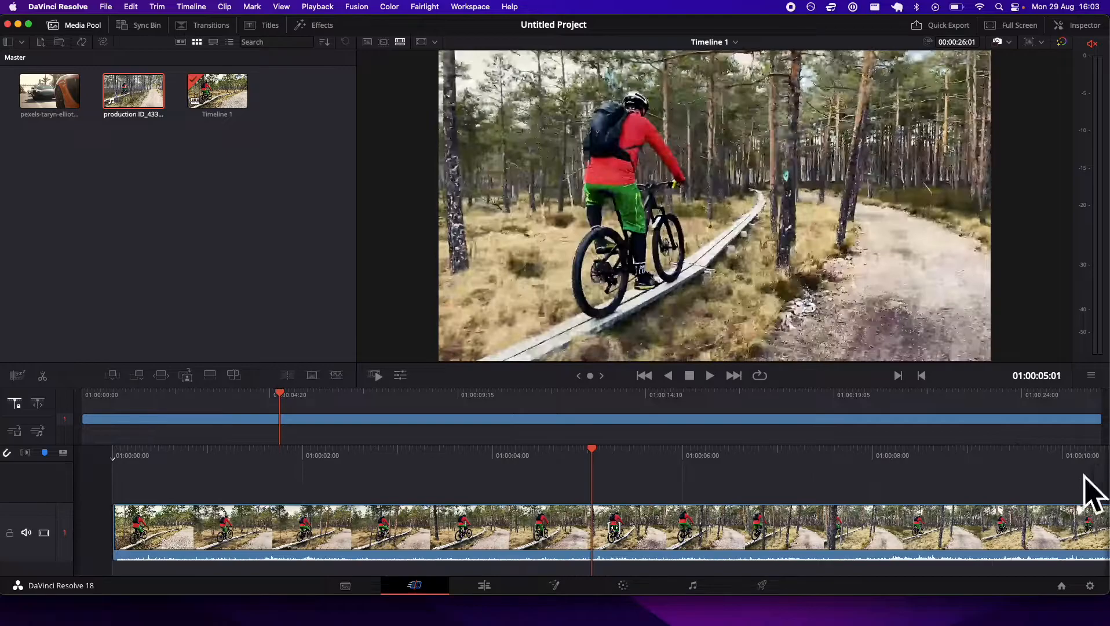
scroll(634, 565, right, 20)
scroll(869, 550, left, 20)
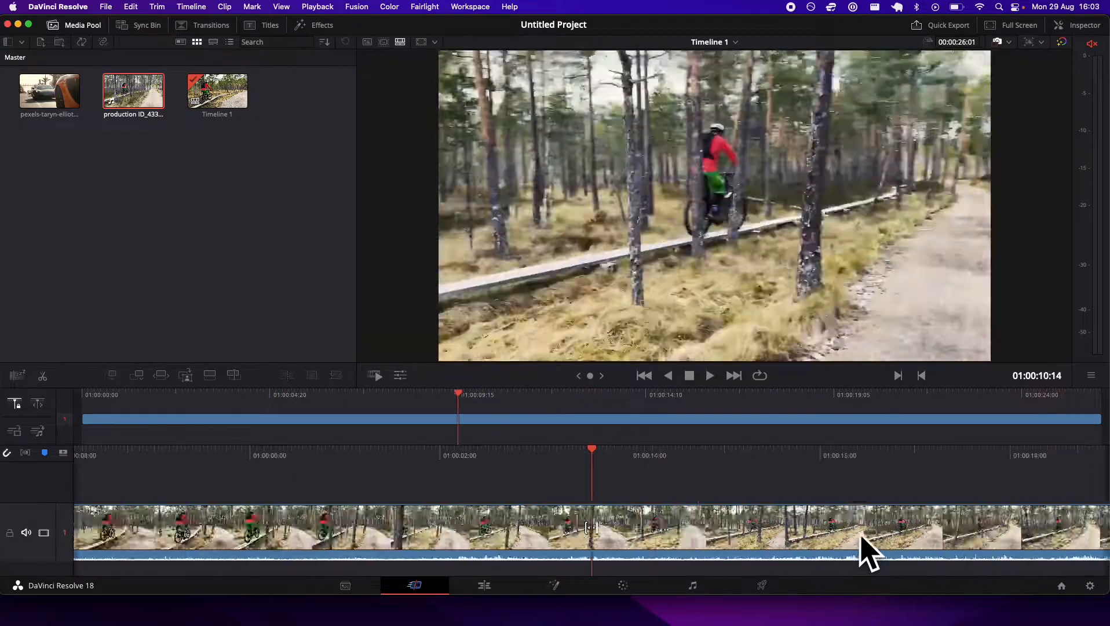
scroll(869, 551, right, 20)
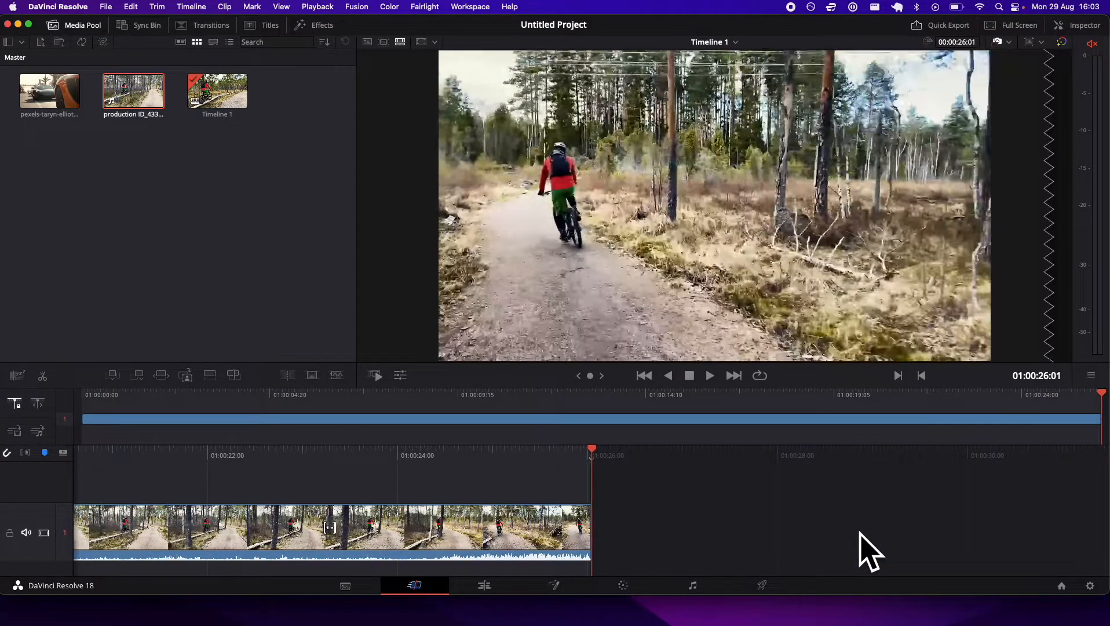
scroll(869, 550, left, 5)
scroll(869, 551, right, 2)
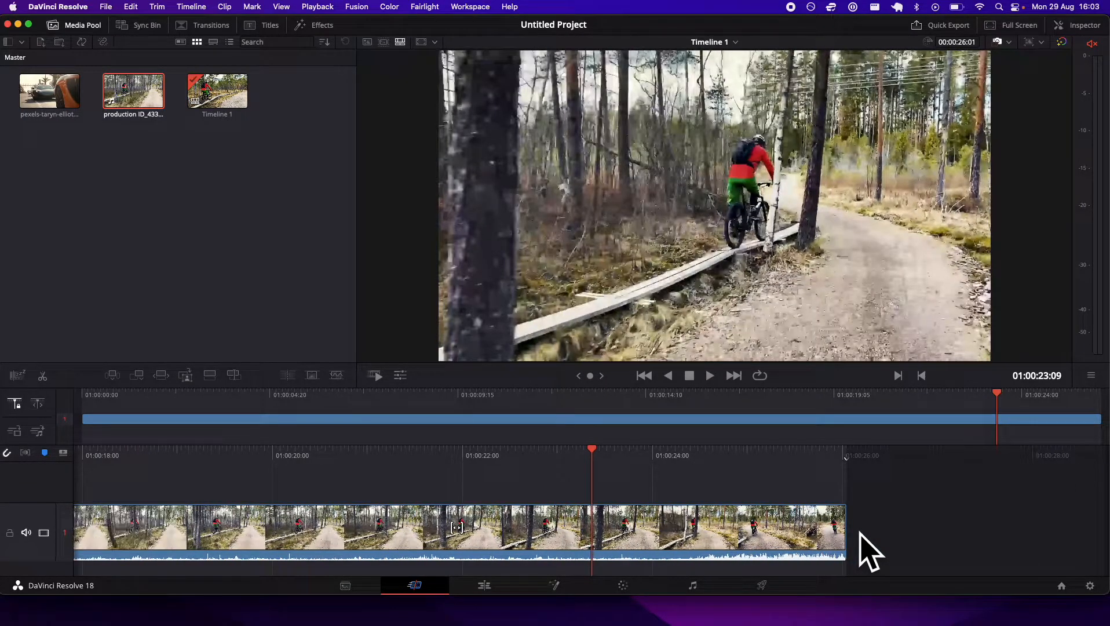
scroll(870, 550, left, 20)
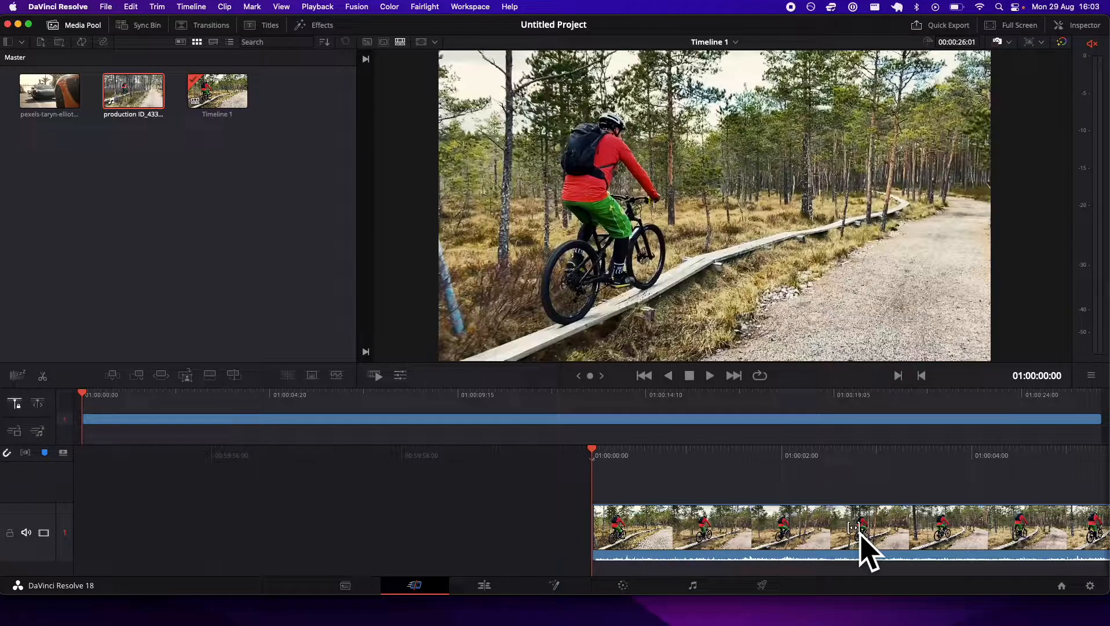
On the Color page, add a linear window to the cyclist clip and fit it around the rider on the first frame.
click(691, 536)
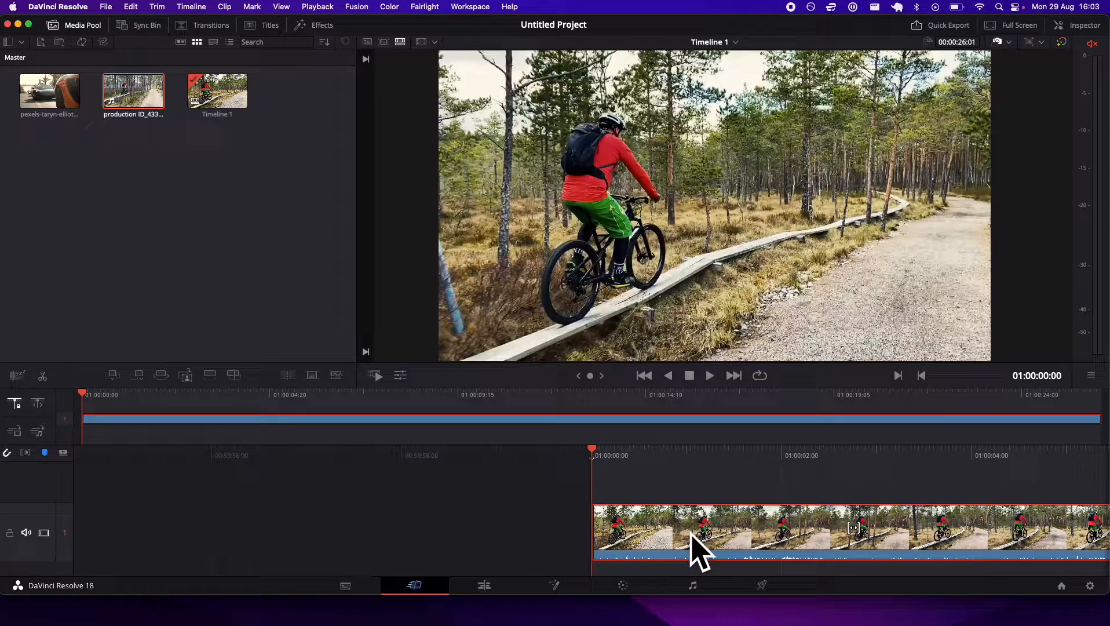
click(623, 585)
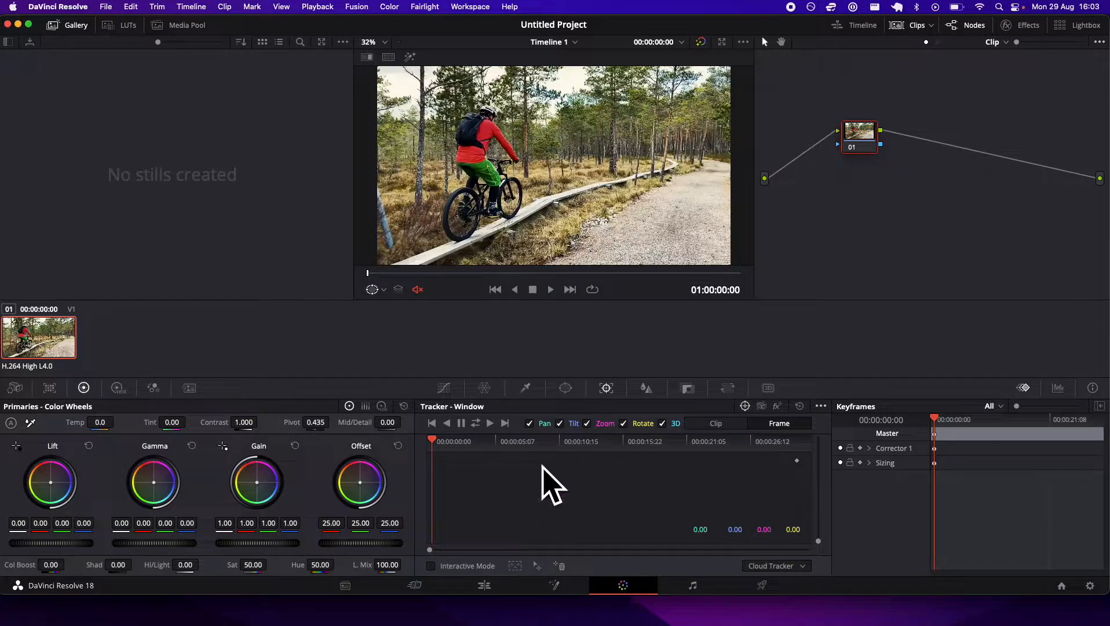
click(566, 388)
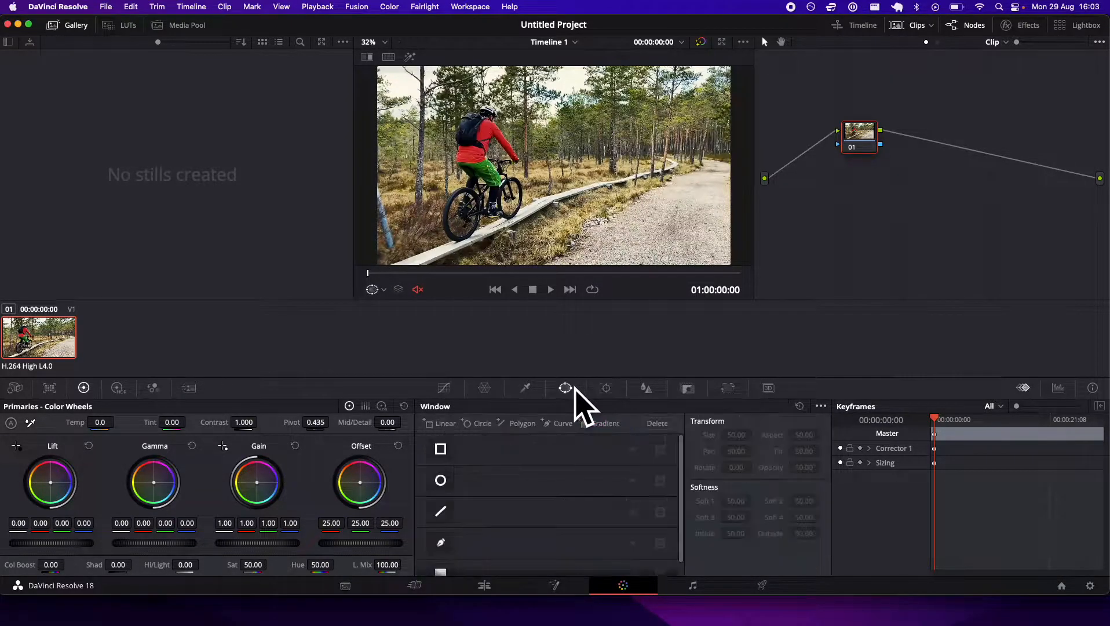
click(442, 455)
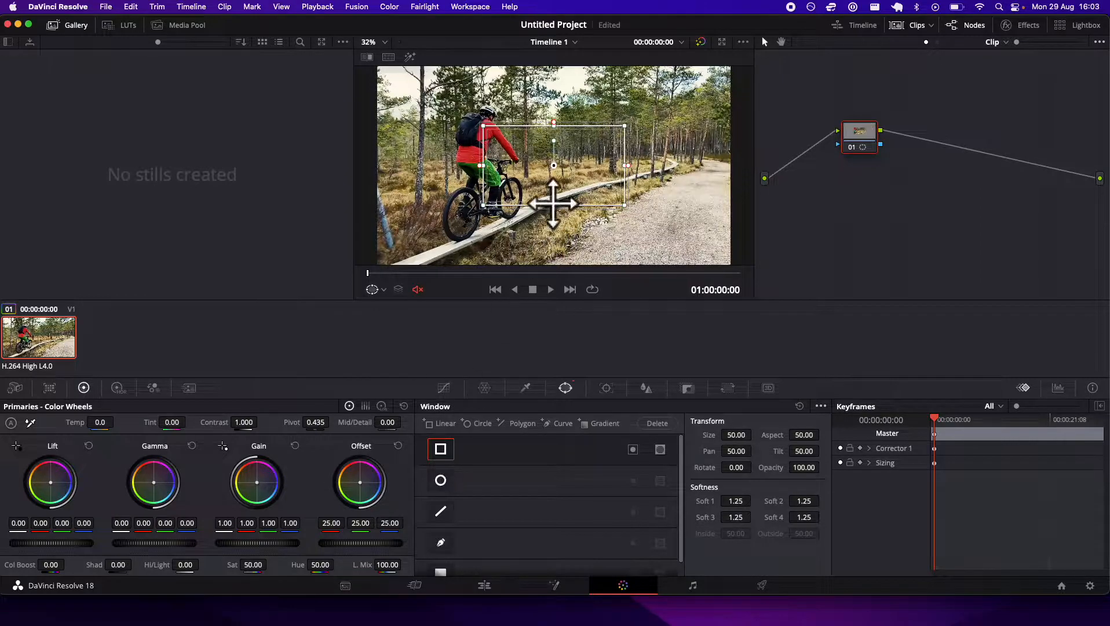
drag(626, 166, 471, 218)
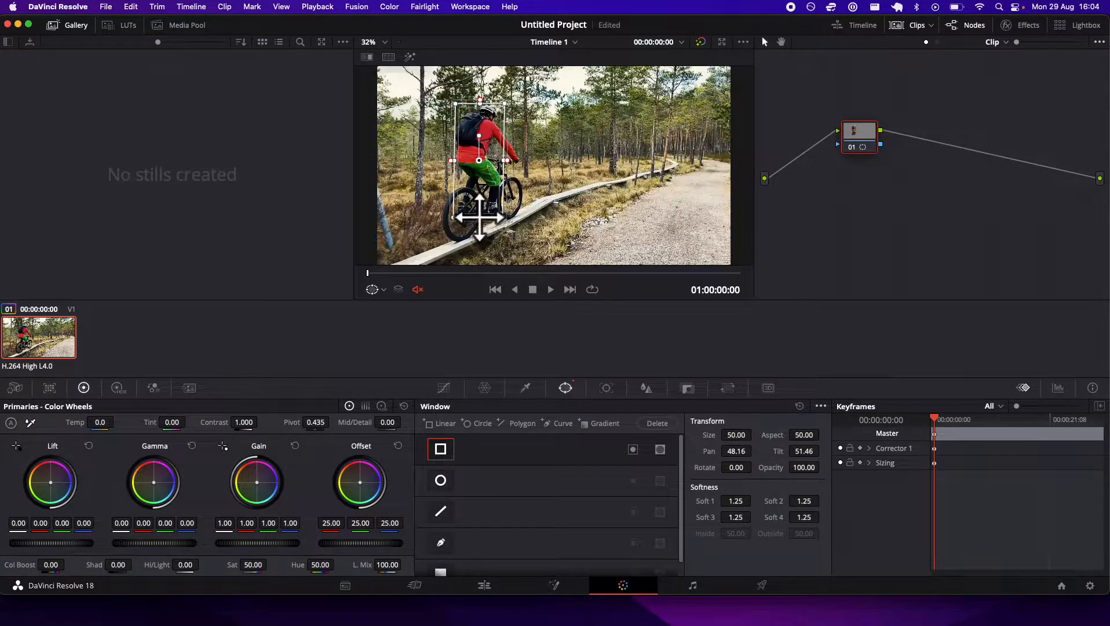
drag(504, 159, 518, 158)
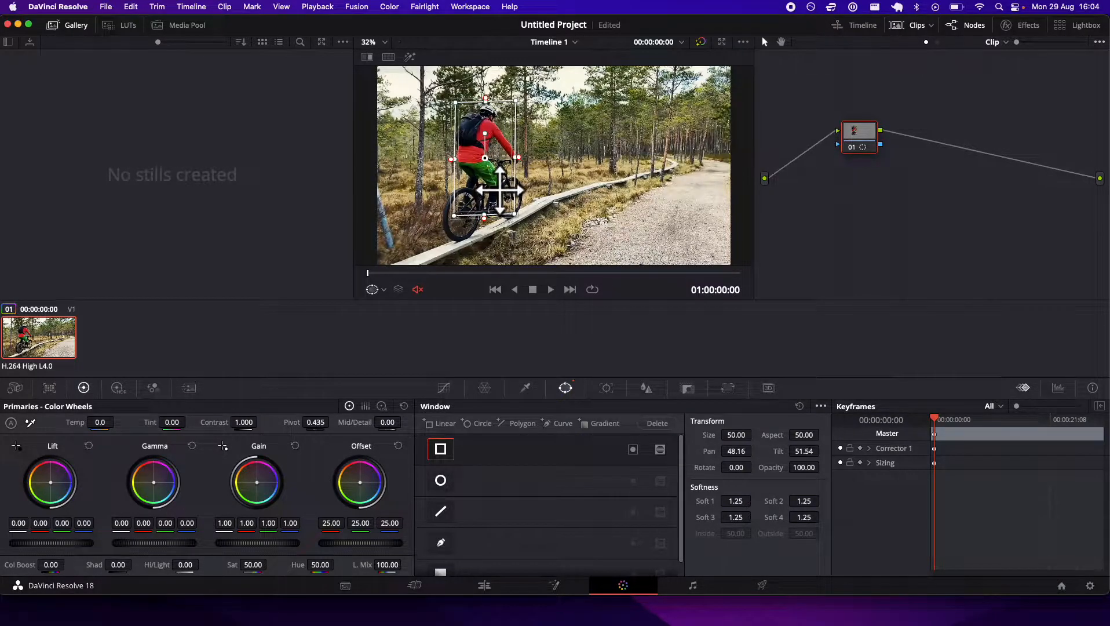
Blur the windowed rider with a linked radius of 1.06, preview the playback, and return to the first frame.
click(646, 387)
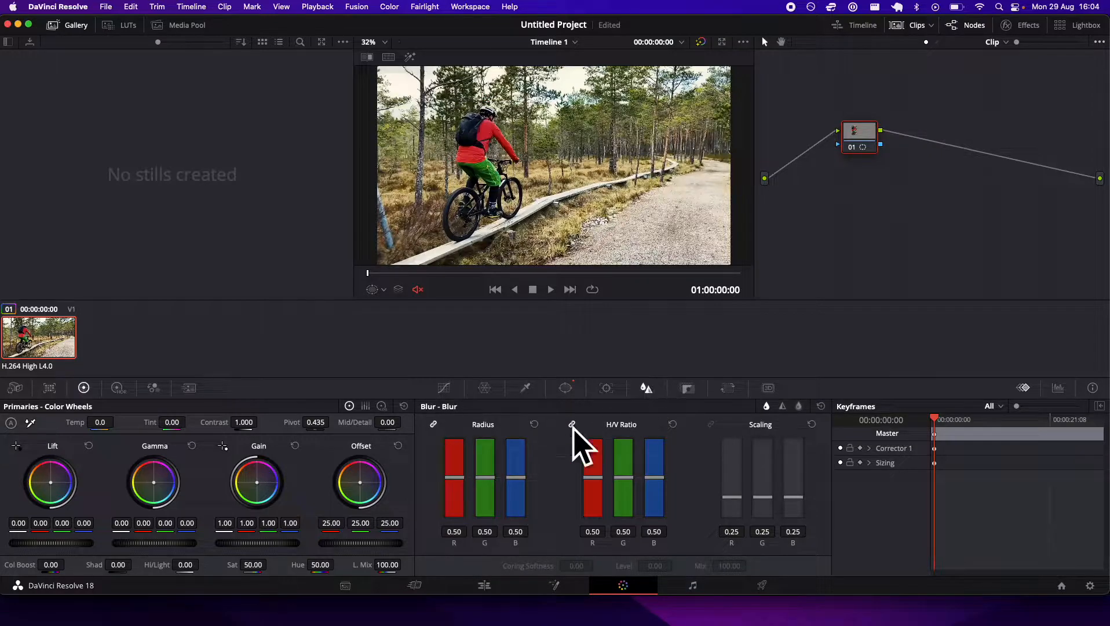
drag(491, 483, 494, 410)
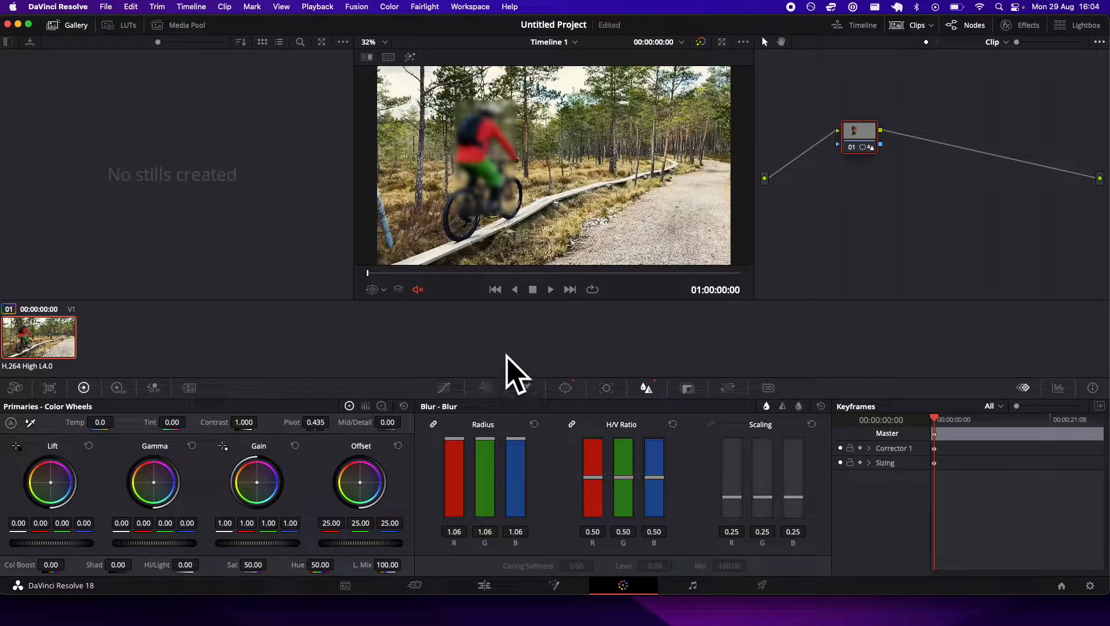
click(551, 289)
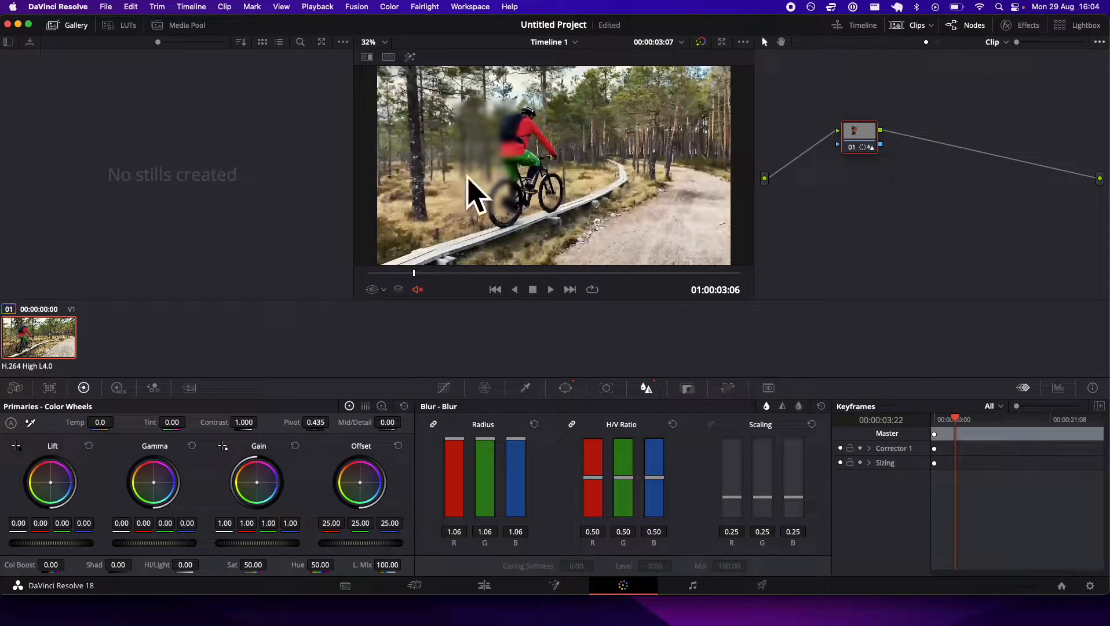
drag(957, 420, 917, 423)
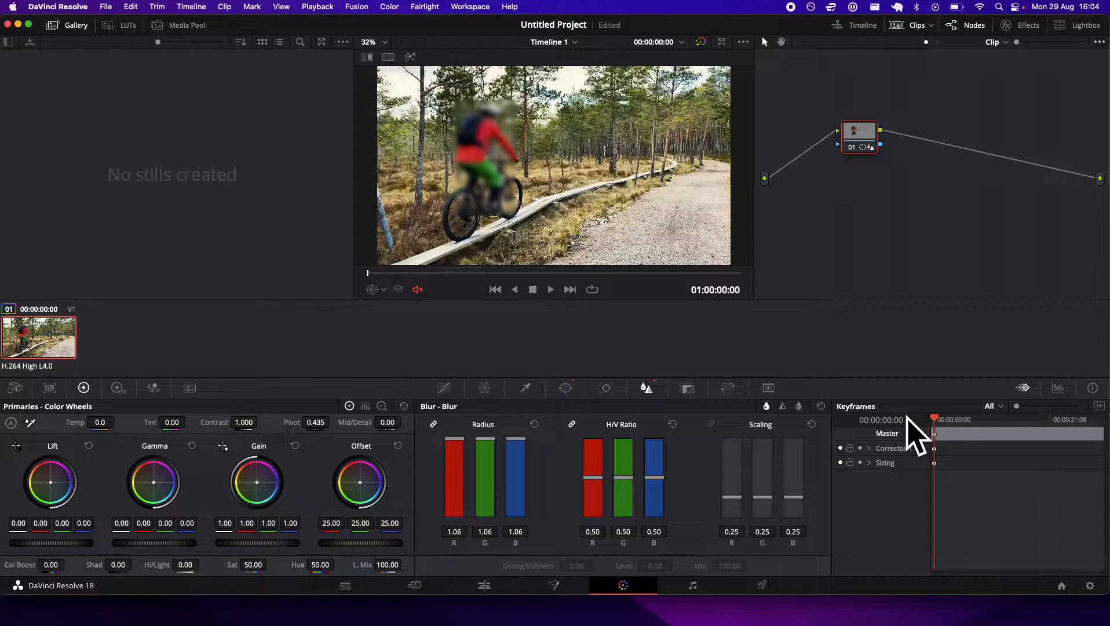
Set the window tracking to Point Tracker and switch it to Frame mode.
click(606, 387)
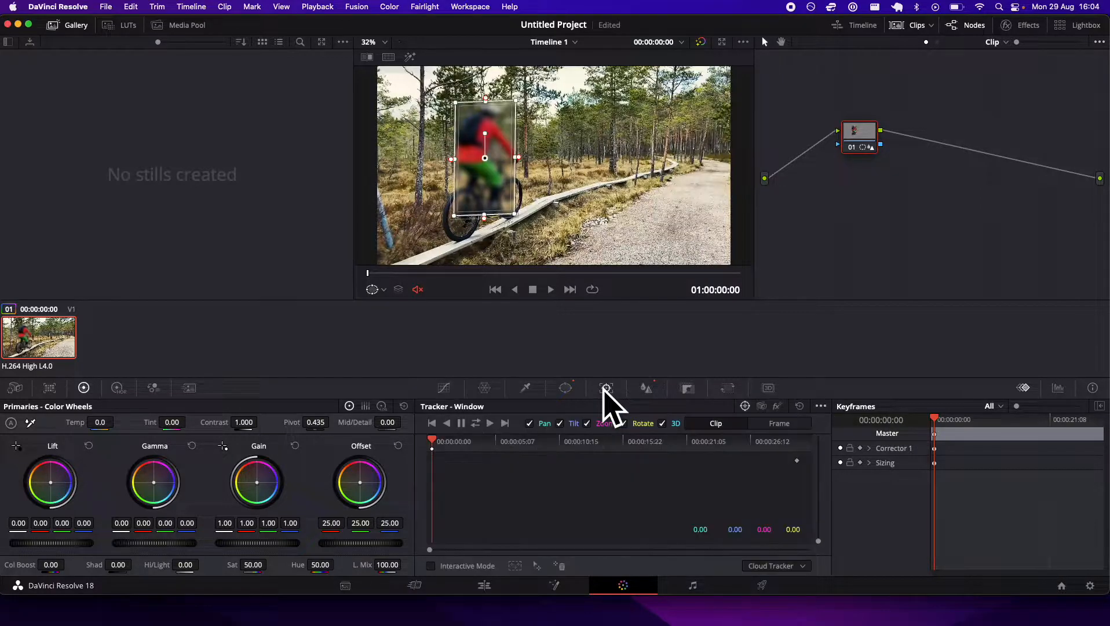
click(777, 565)
click(779, 553)
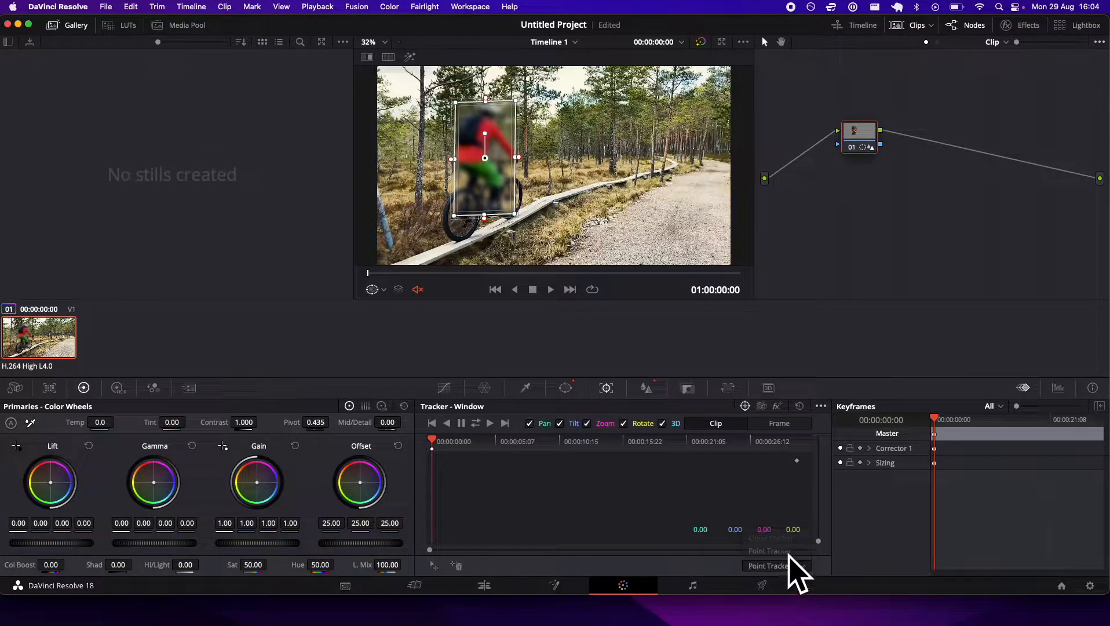
click(780, 424)
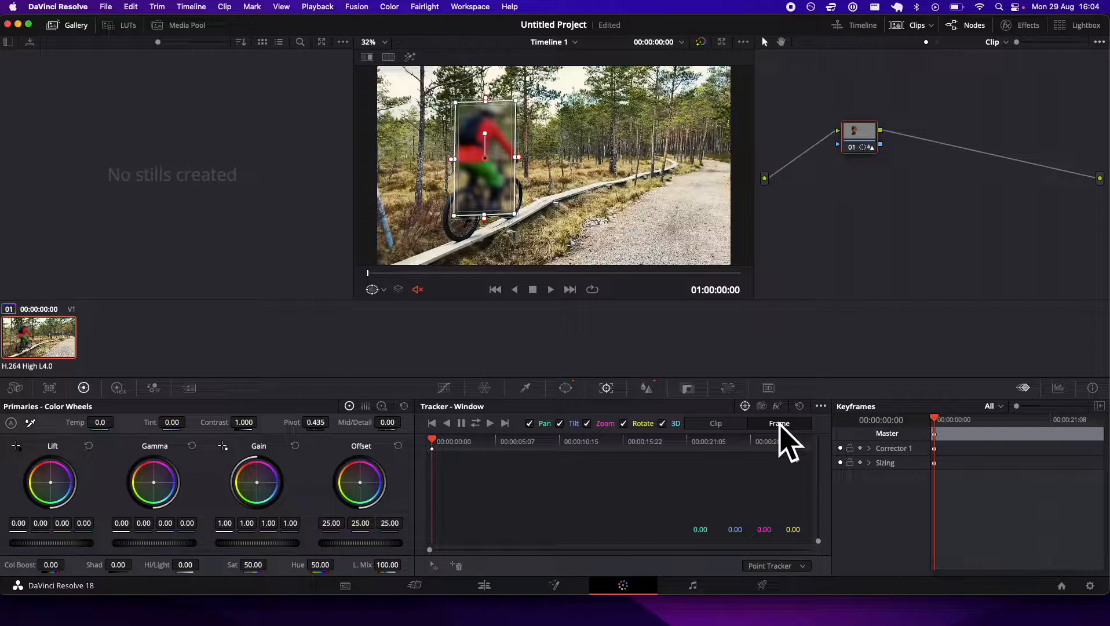
Advance to 01:00:00:19 and reposition the blur window over the rider, at about pan 49.96 and tilt 51.46.
click(565, 389)
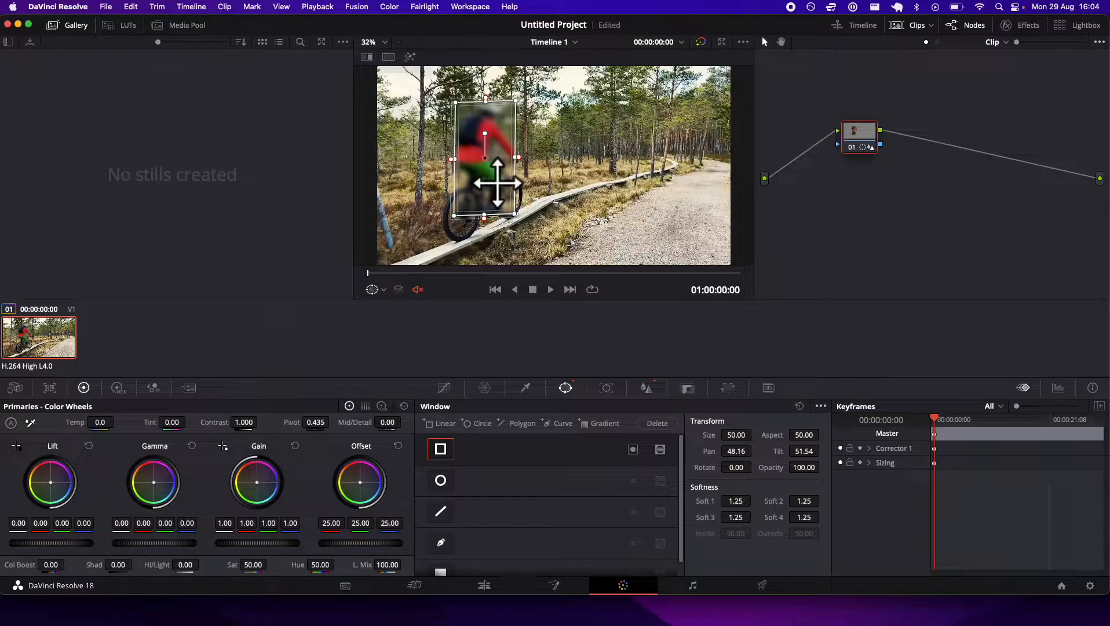
key(space)
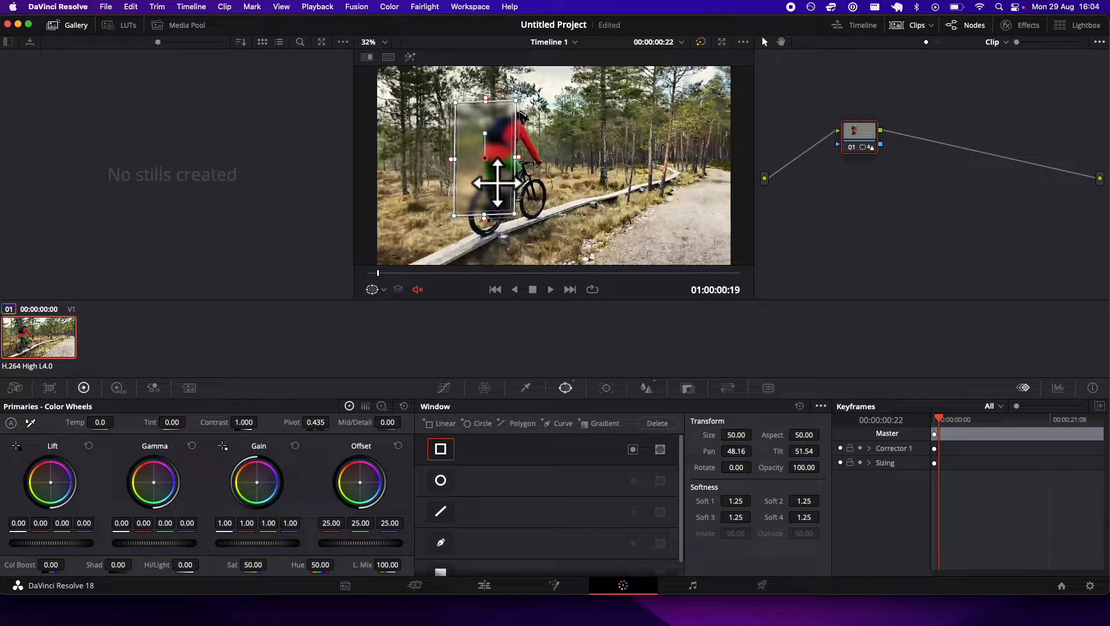
drag(497, 182, 524, 182)
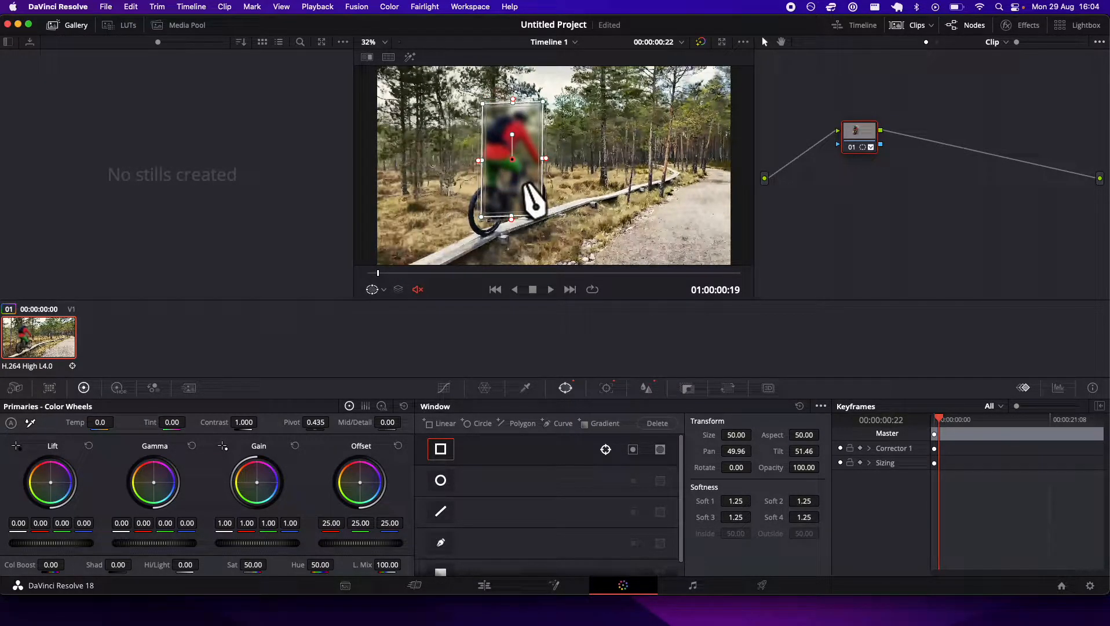
Review the window's tracking keyframes and play the clip from its first frame to check the blur movement.
click(606, 388)
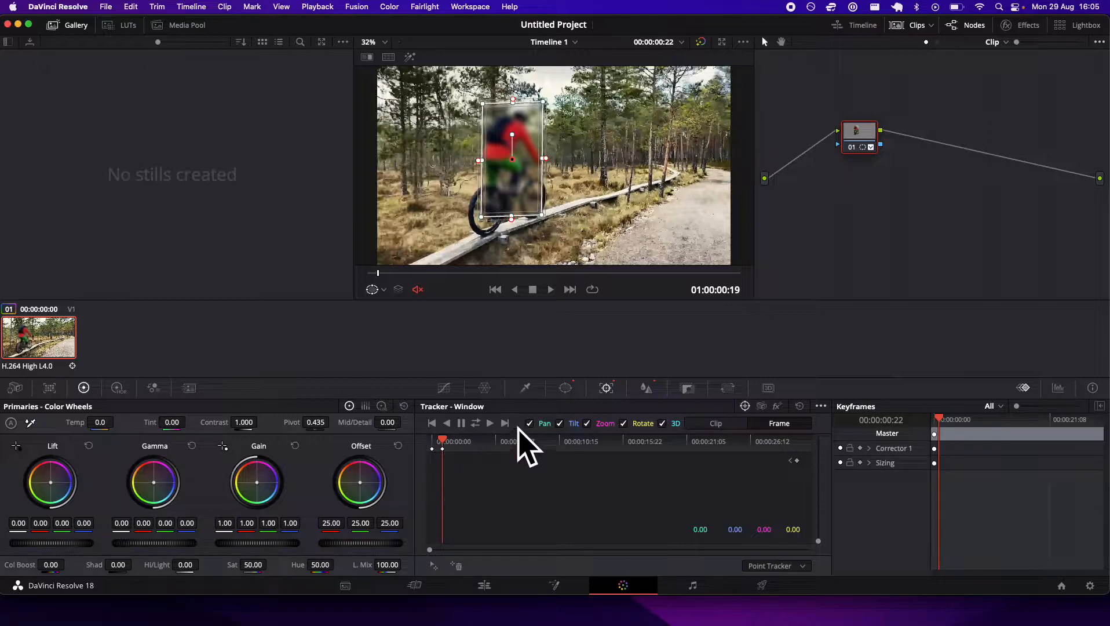
click(935, 419)
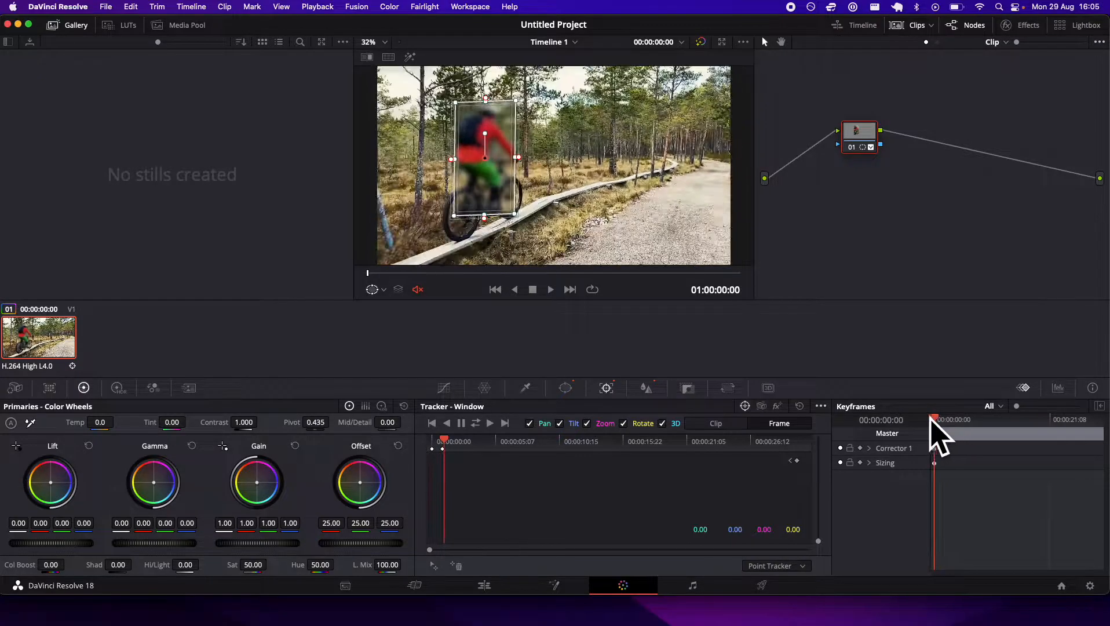
key(space)
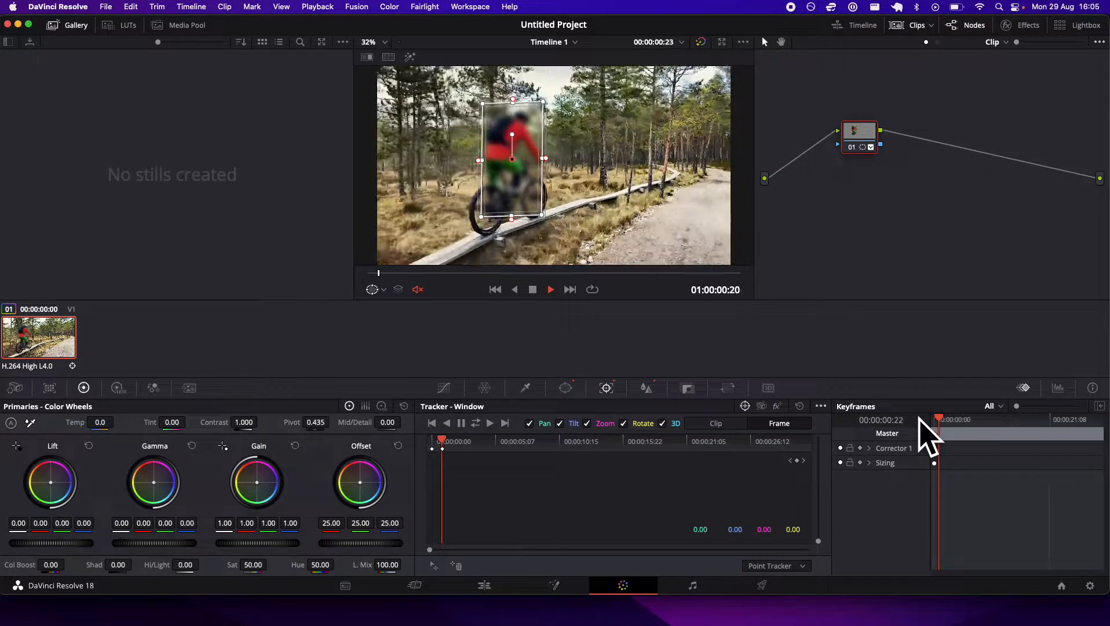
key(space)
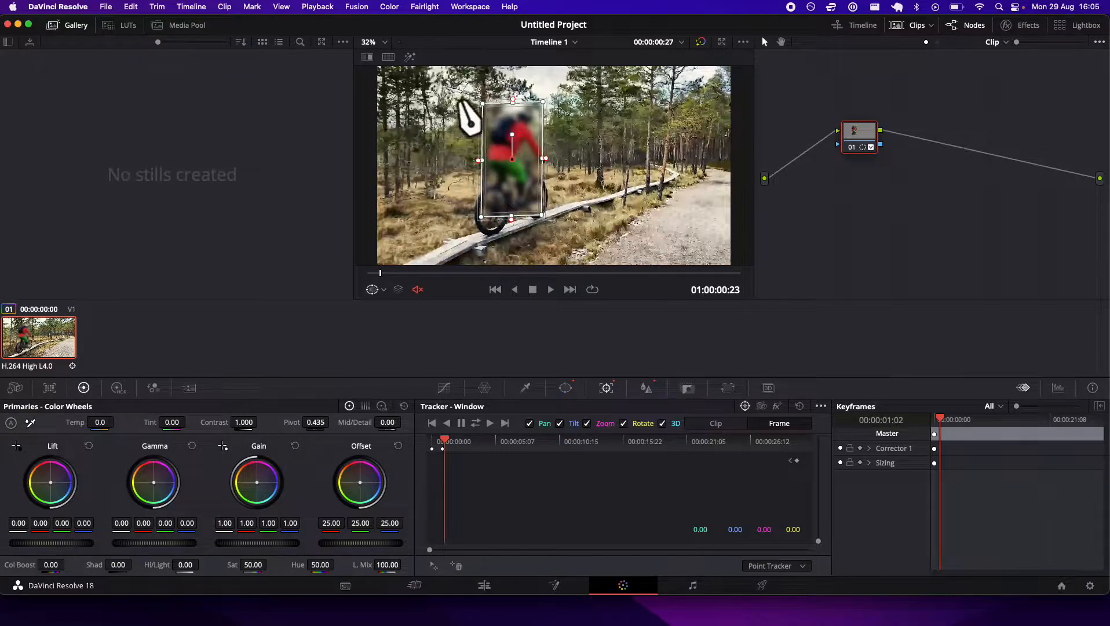
Advance to 01:00:01:09 and reposition the blur window over the rider, at about pan 50.46 and tilt 51.54.
click(565, 387)
key(space)
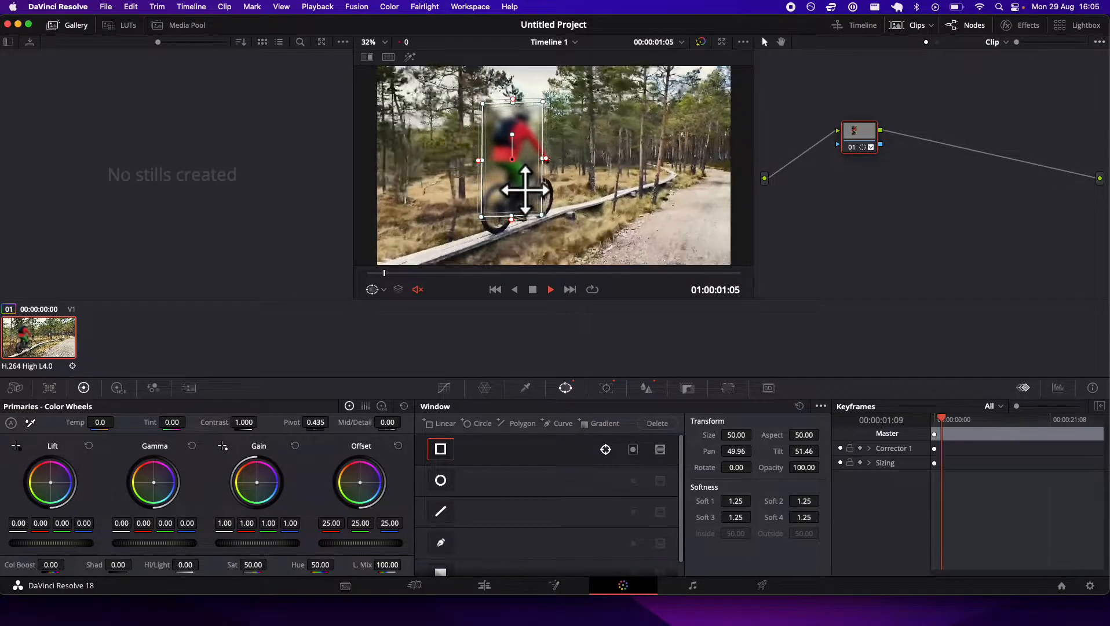
key(space)
mouse_move(525, 190)
mouse_down()
mouse_move(538, 200)
mouse_move(533, 186)
mouse_up()
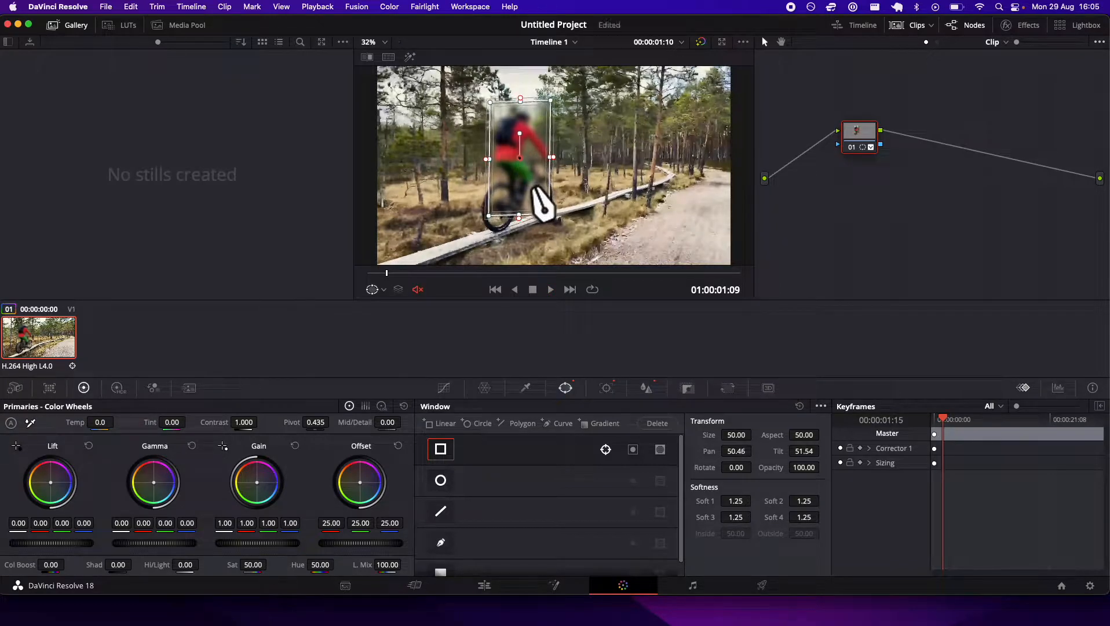
Continue through the clip in short intervals up to 01:00:06:08, repositioning the blur window over the rider at each stop.
key(space)
key(space)
key(space)
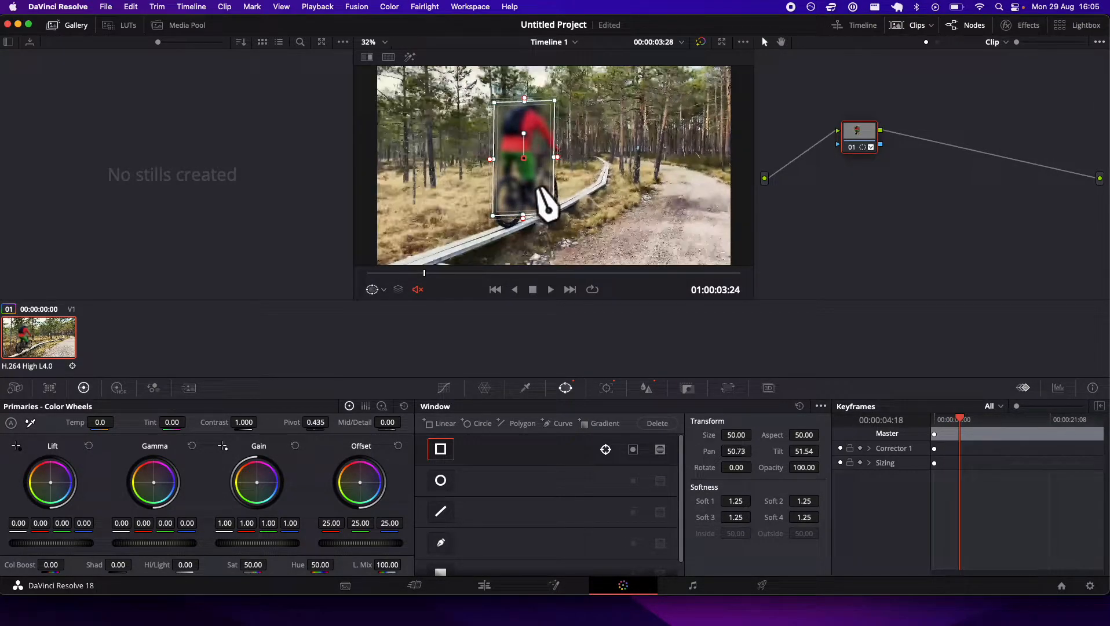
key(space)
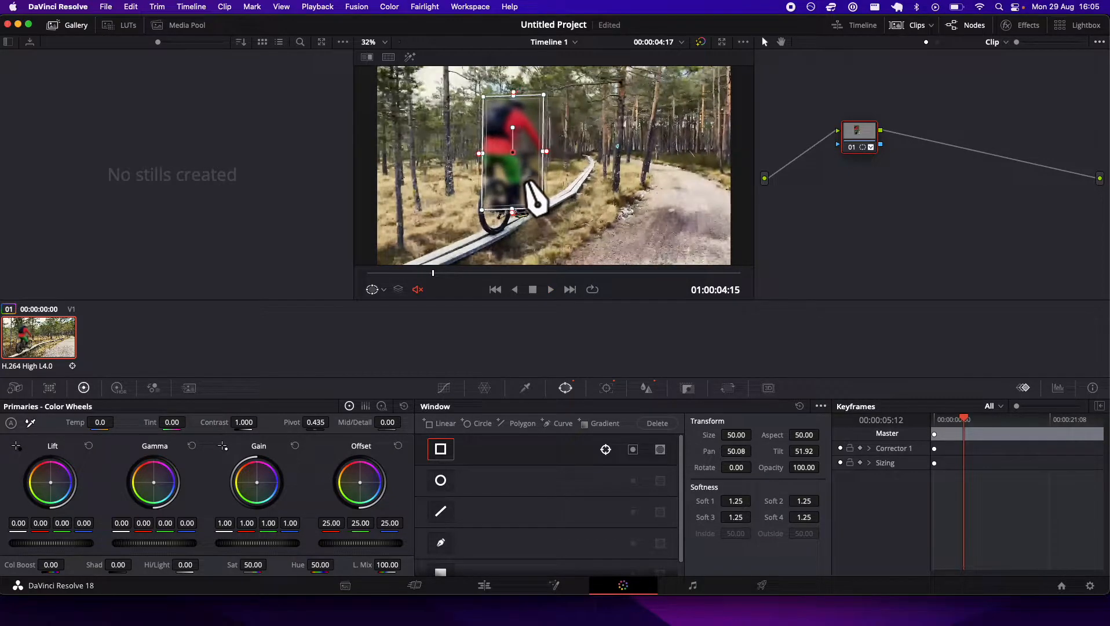
key(space)
key(space)
key(space)
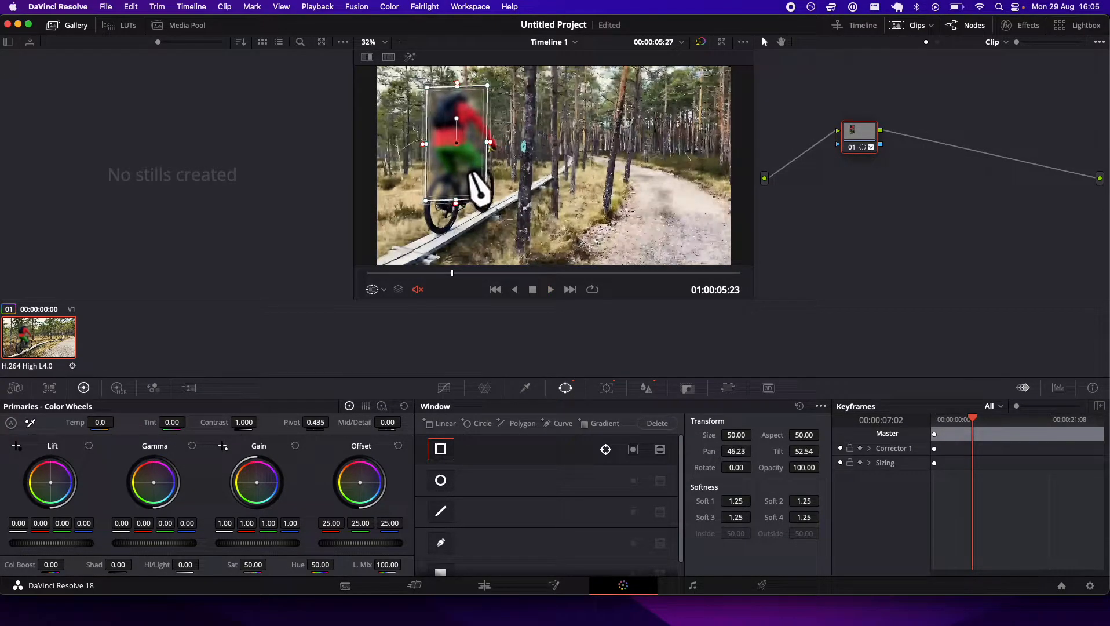
key(space)
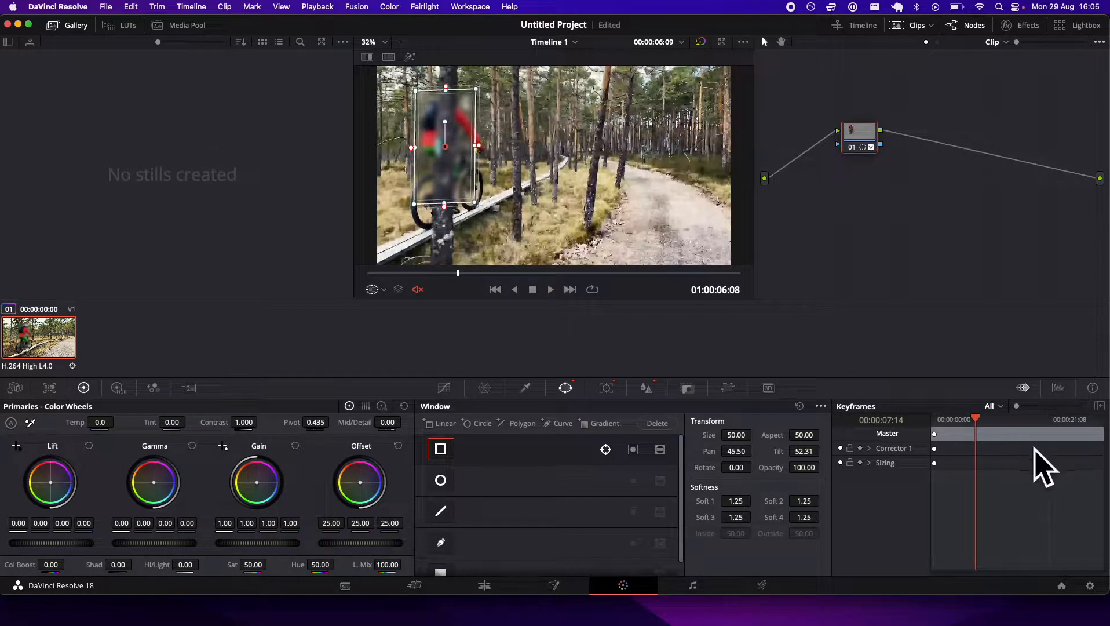
Replay the clip from its first frame to 01:00:07:01 and reposition the blur window over the rider, at about pan 44.54 and tilt 52.34.
click(957, 419)
drag(957, 422, 926, 420)
key(space)
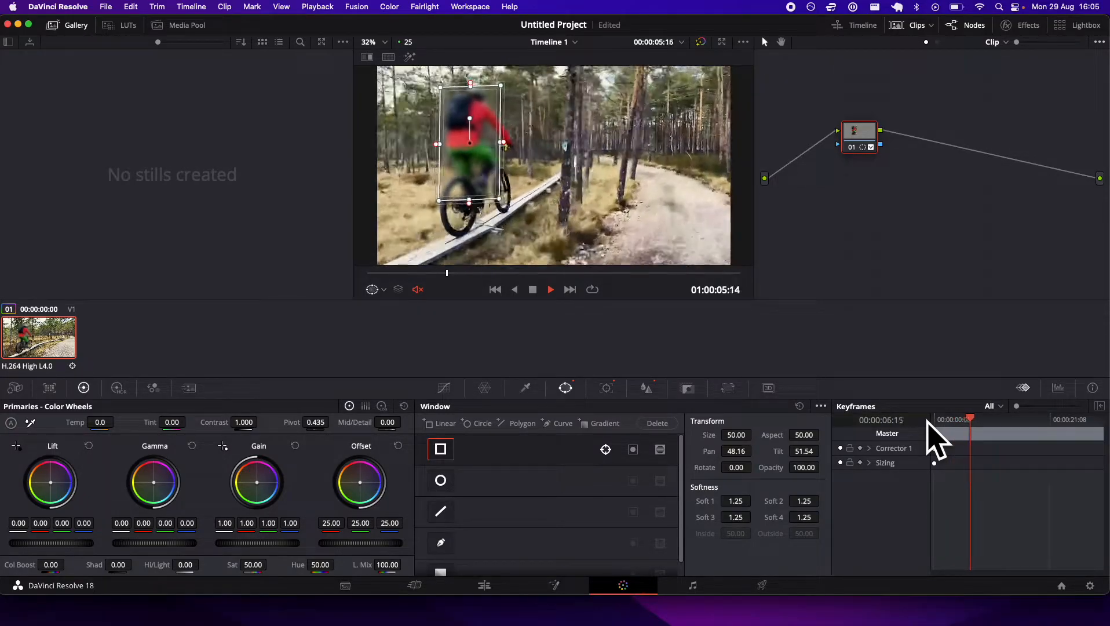
key(space)
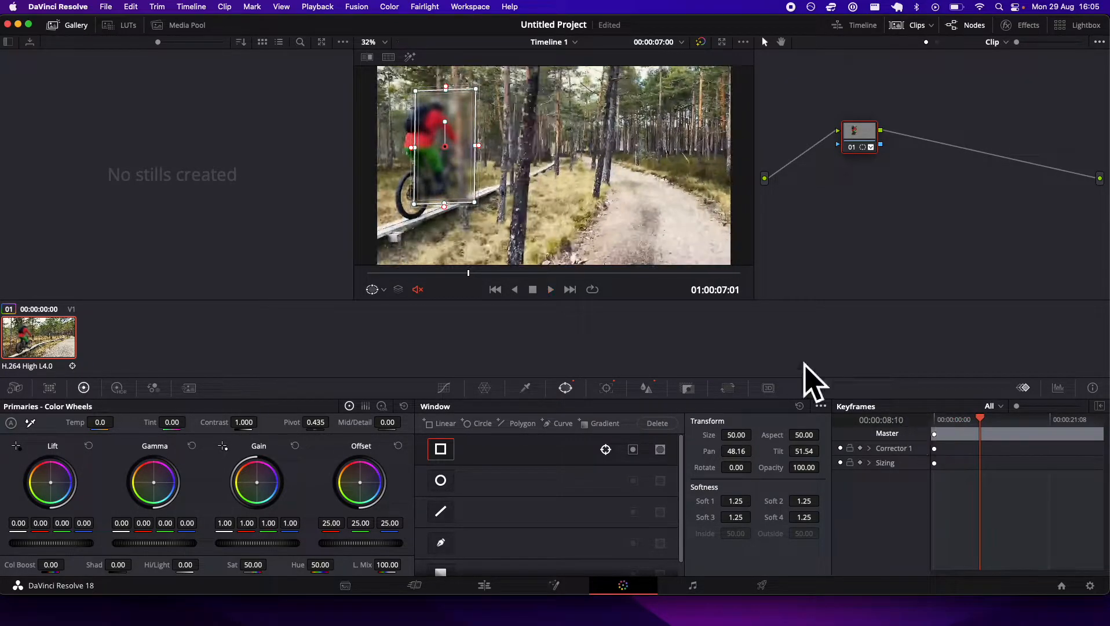
drag(456, 190, 441, 189)
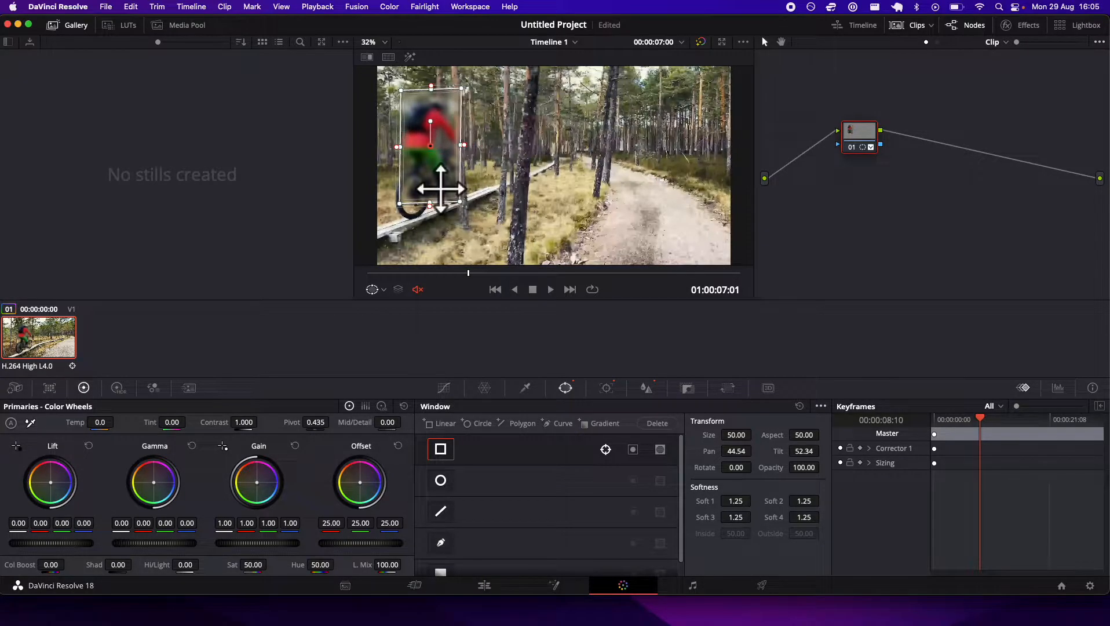
Advance to 01:00:07:17 and reshape the blur window around the rider, at about pan 45.23 and tilt 52.84.
key(space)
key(space)
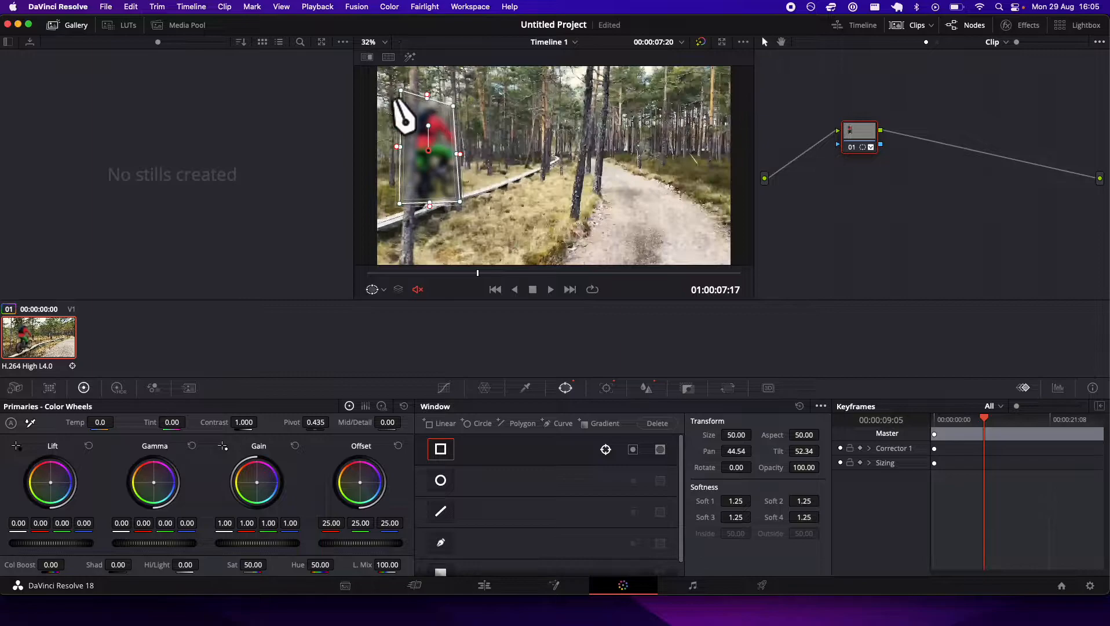
drag(437, 107, 435, 101)
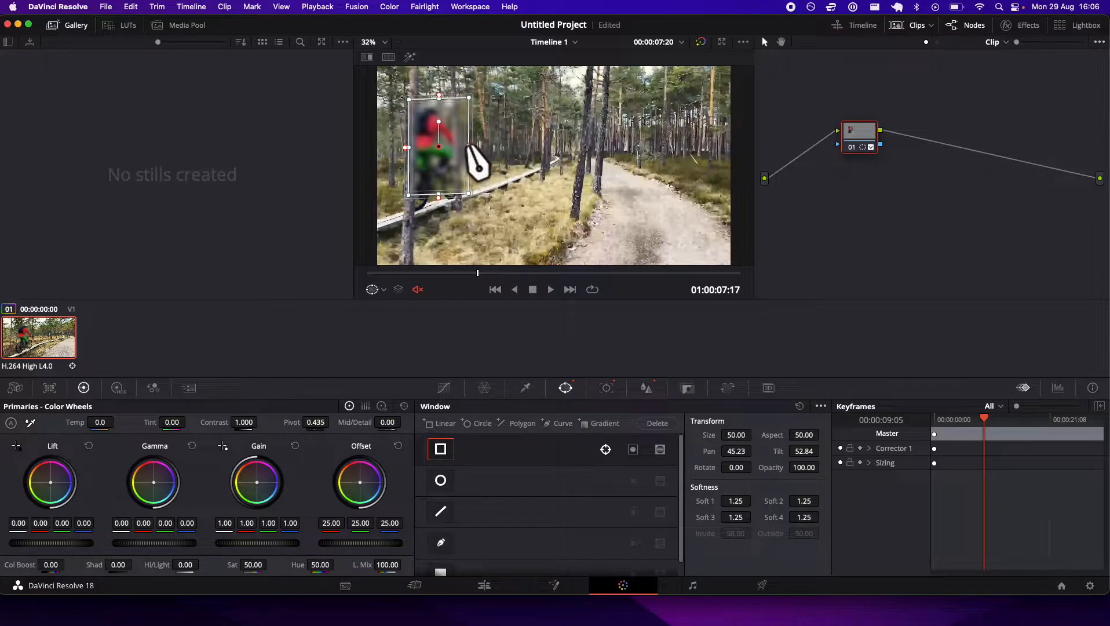
Advance to 01:00:07:23 and narrow the blur window to fit the rider more closely.
key(space)
key(space)
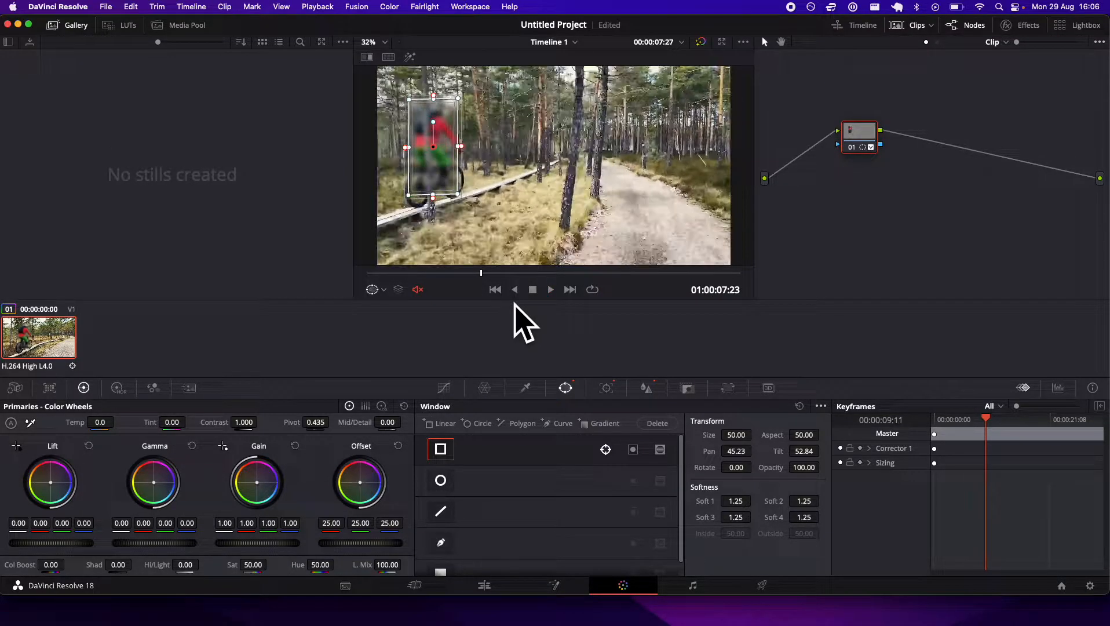
key(space)
key(space)
Play the clip from its first frame and replay it from 01:00:06:11 to check how the blur follows the rider.
drag(979, 421, 931, 428)
key(space)
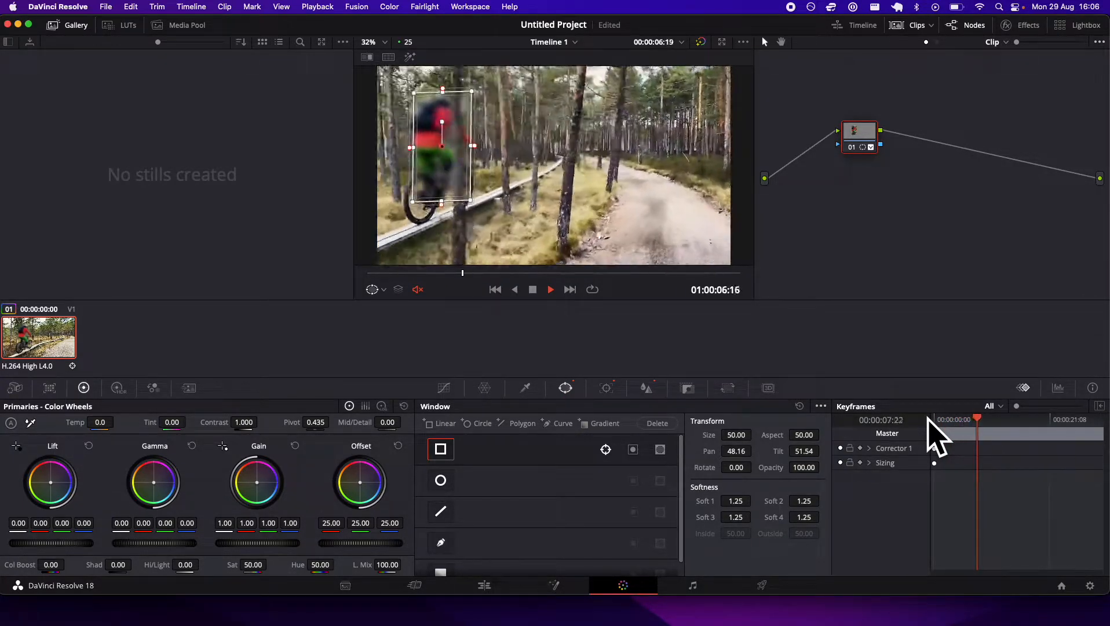
key(space)
drag(985, 419, 978, 419)
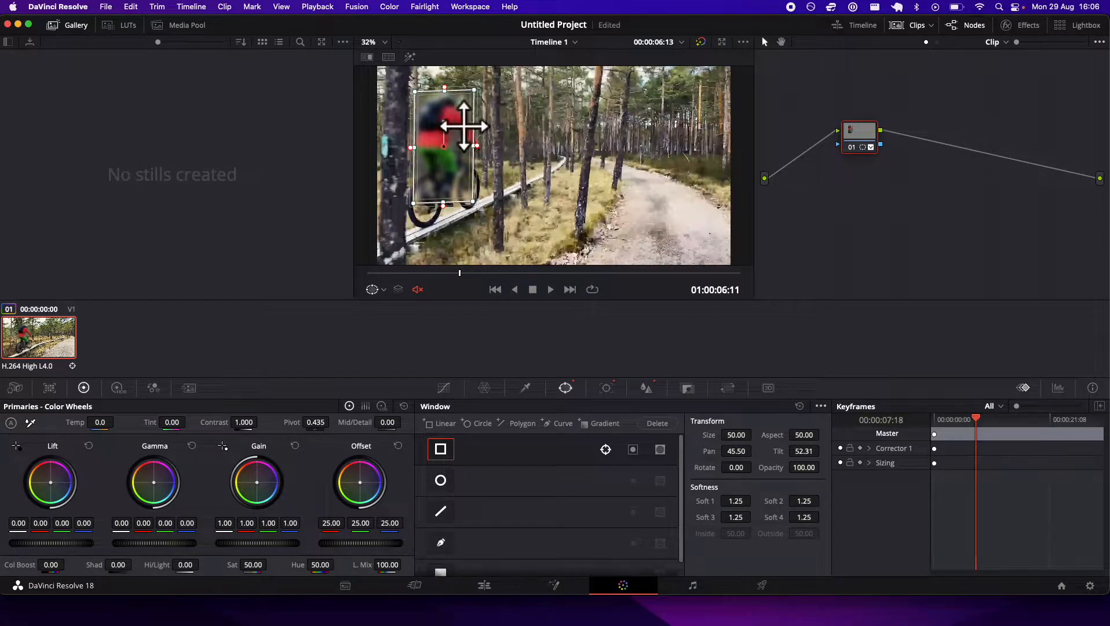
key(space)
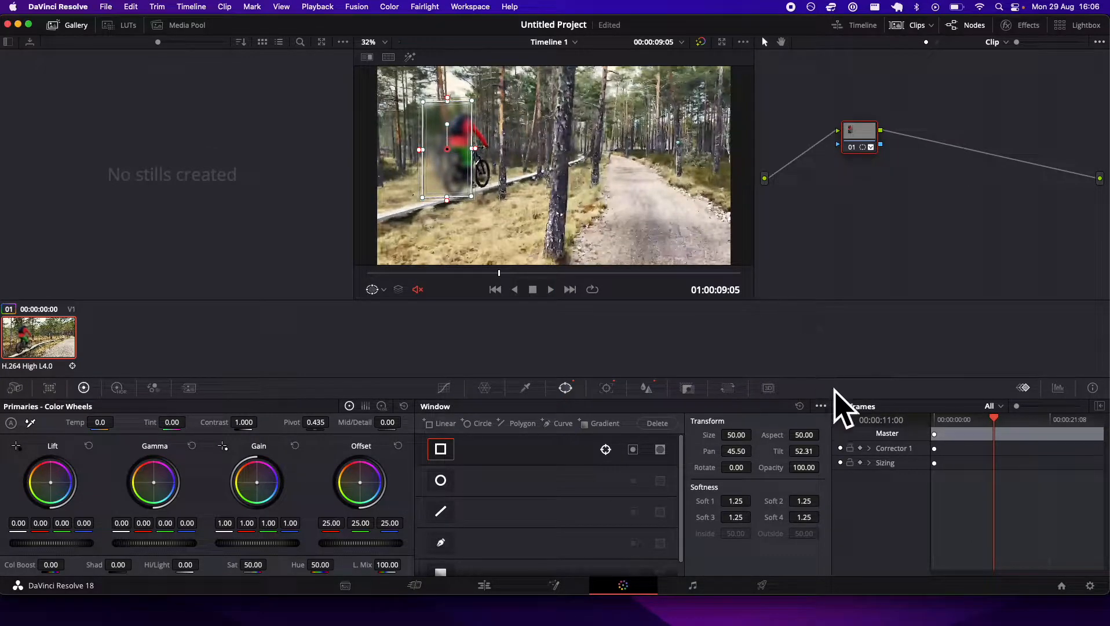
Go back to about 01:00:08:00 and reposition the blur window over the rider up to 01:00:09:05, at about pan 47.50 and tilt 52.73.
drag(994, 420, 988, 418)
key(space)
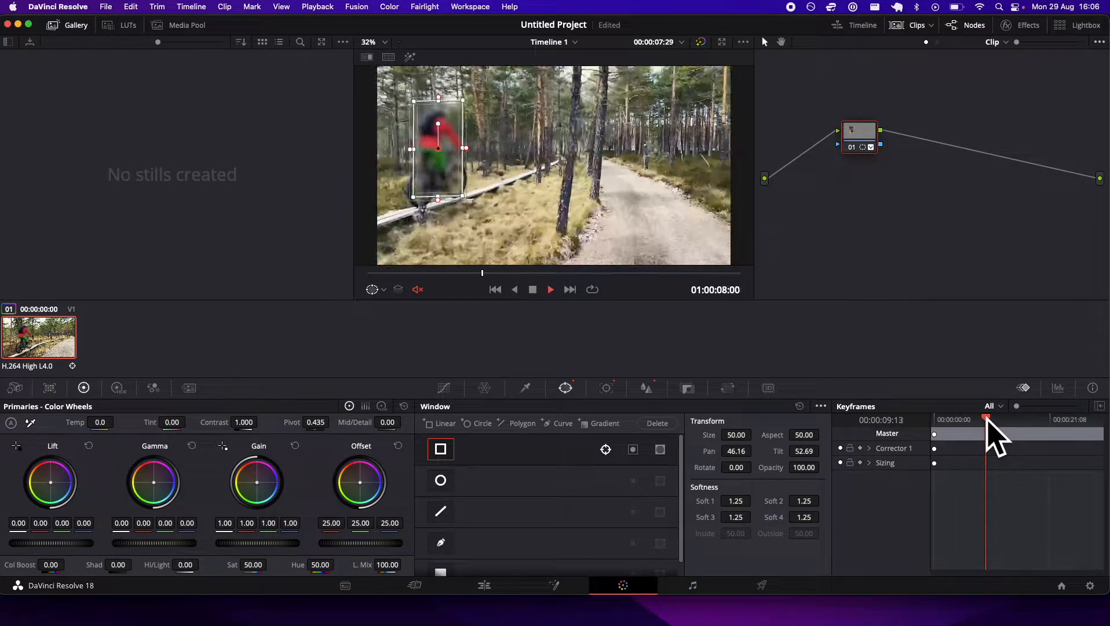
drag(459, 176, 472, 175)
key(space)
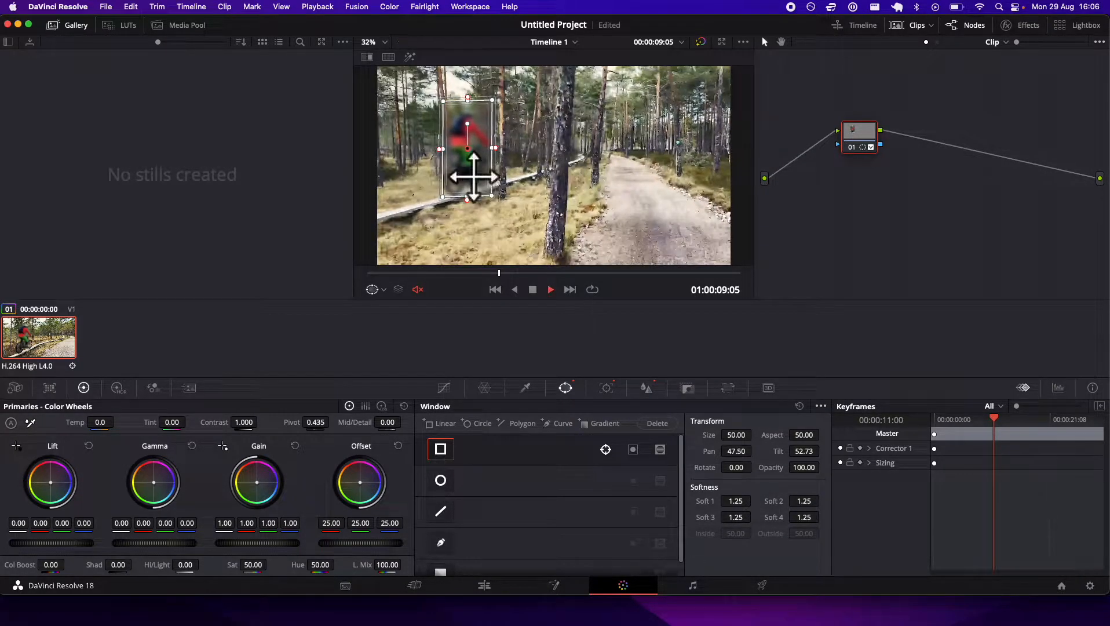
Advance to 01:00:09:22, repositioning the blur window over the rider along the way, to about pan 48.89 and tilt 52.77.
key(space)
drag(489, 176, 496, 175)
key(space)
key(space)
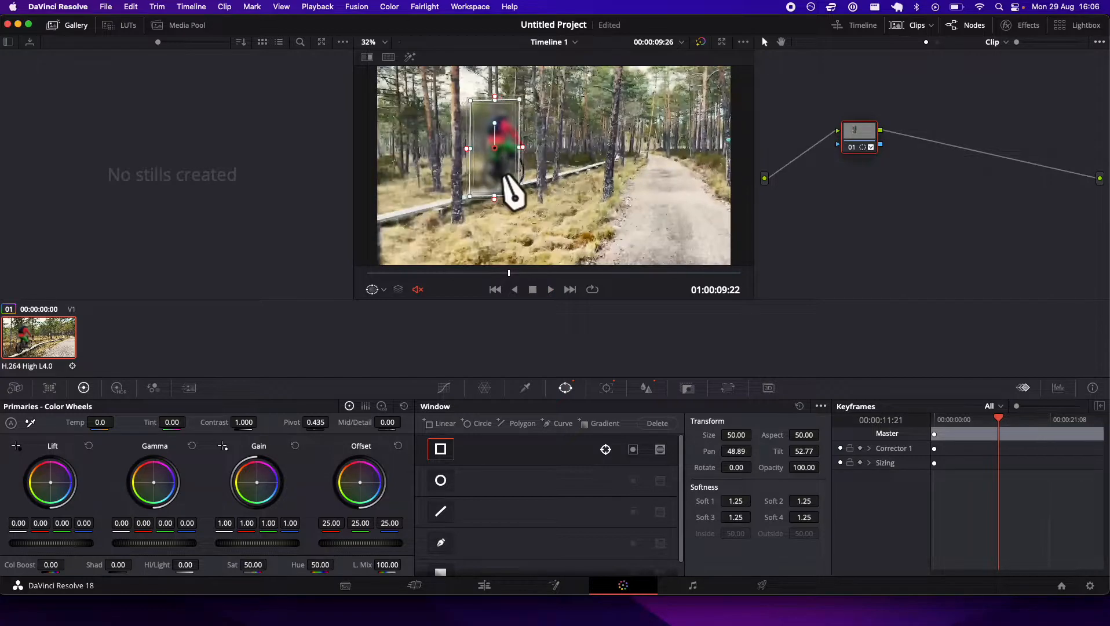
Go to 01:00:10:13 and reposition the blur window over the rider, at about pan 52.31 and tilt 52.61.
key(space)
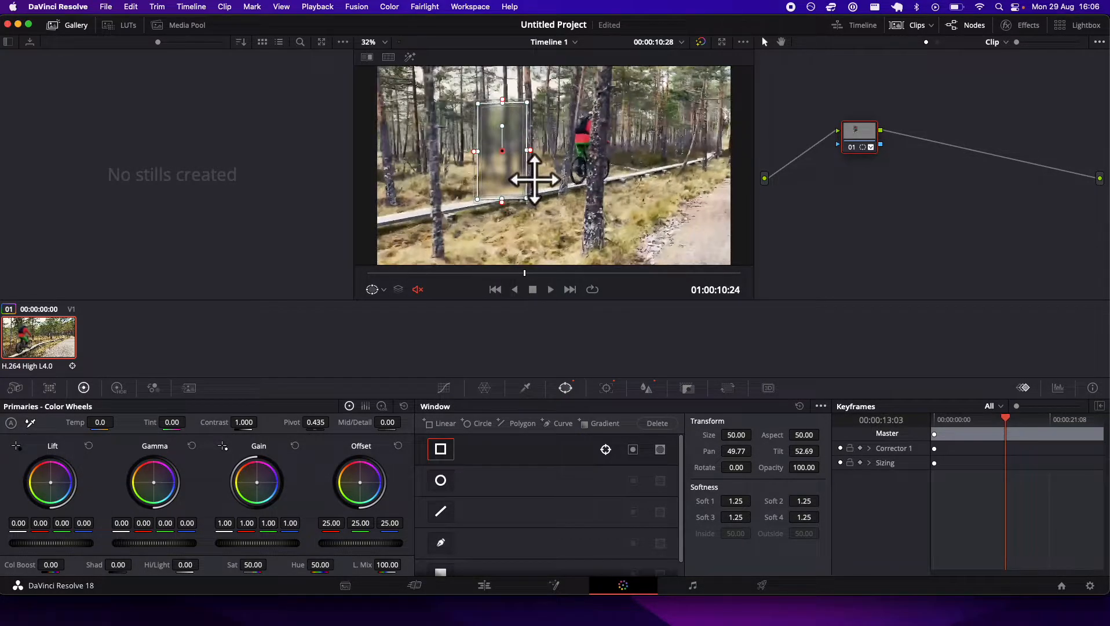
drag(1007, 418, 1003, 417)
drag(506, 189, 509, 189)
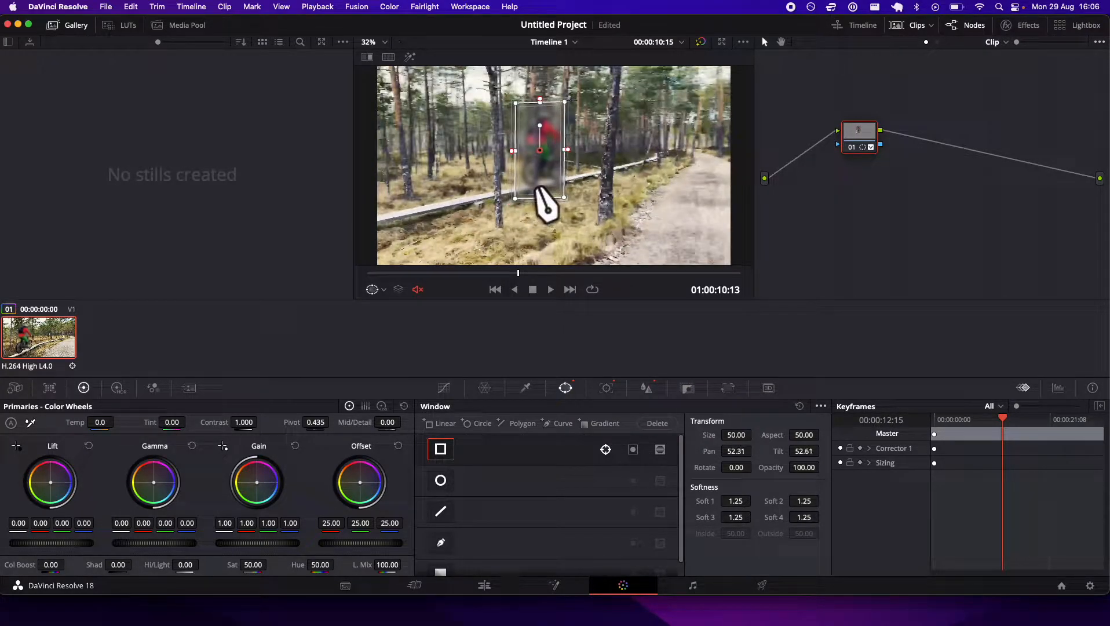
Advance in short intervals up to 01:00:12:22, repositioning the blur window over the rider at each stop, ending at about pan 53.15 and tilt 52.77.
key(space)
key(space)
mouse_move(543, 185)
mouse_down()
mouse_move(589, 186)
mouse_move(564, 187)
mouse_up()
key(space)
key(space)
key(space)
key(space)
key(space)
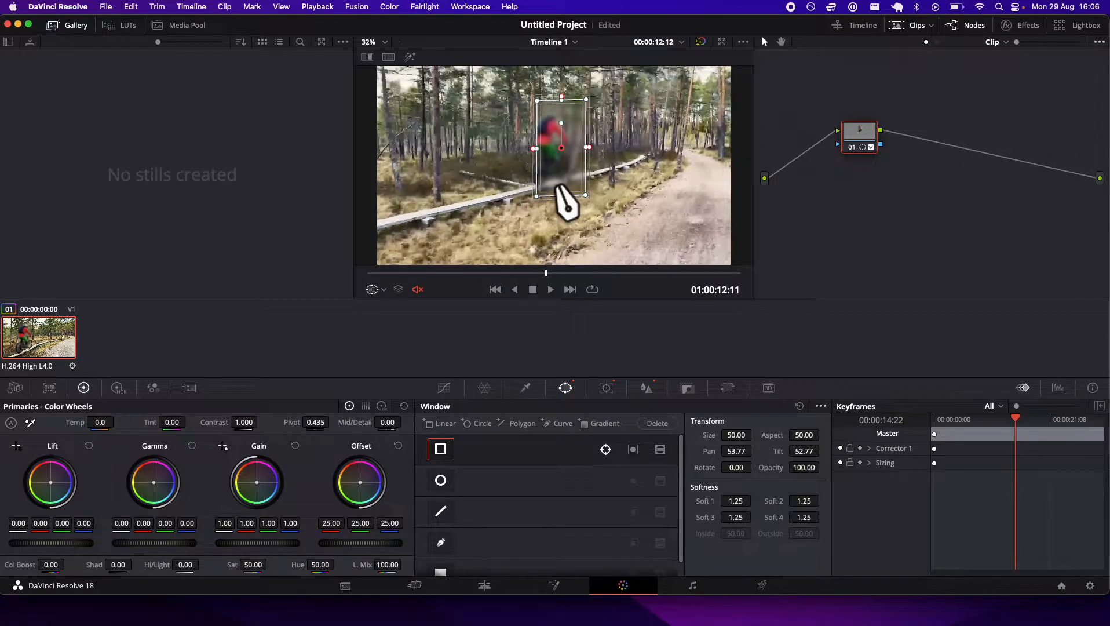
key(space)
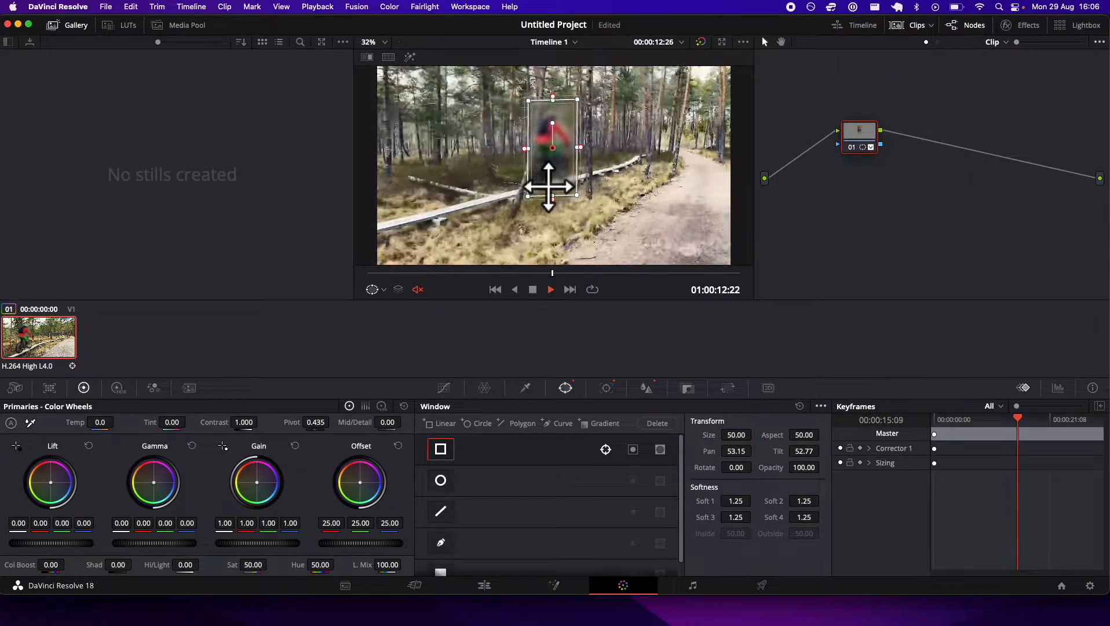
At 01:00:13:20, undo the last window adjustments and shrink the blur window to fit the more distant rider.
key(space)
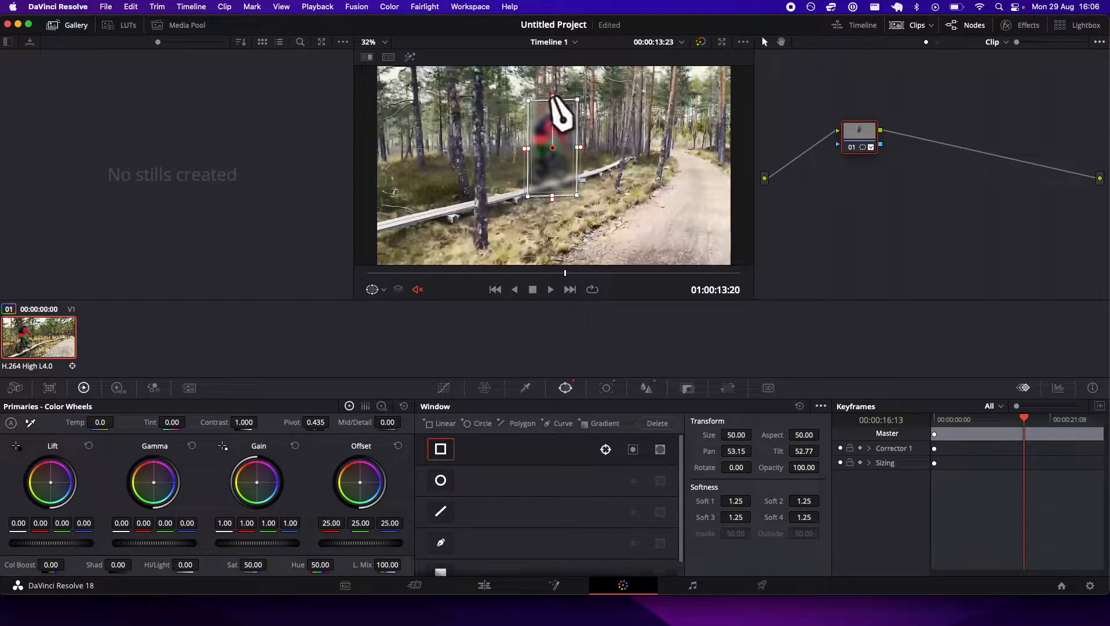
key(super+z)
key(super+z)
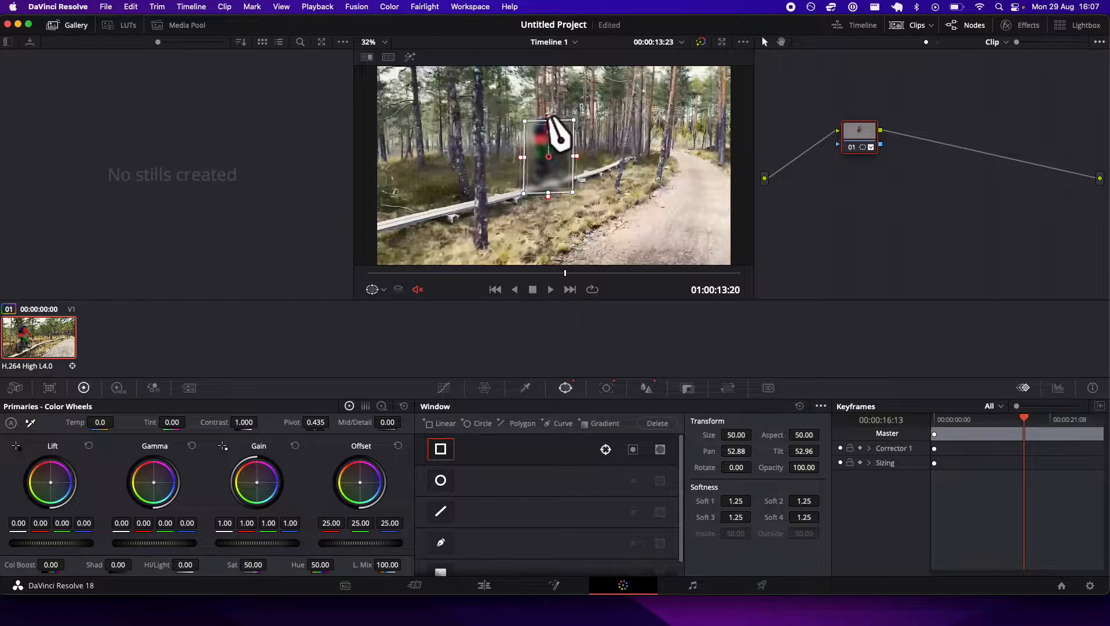
drag(550, 193, 551, 176)
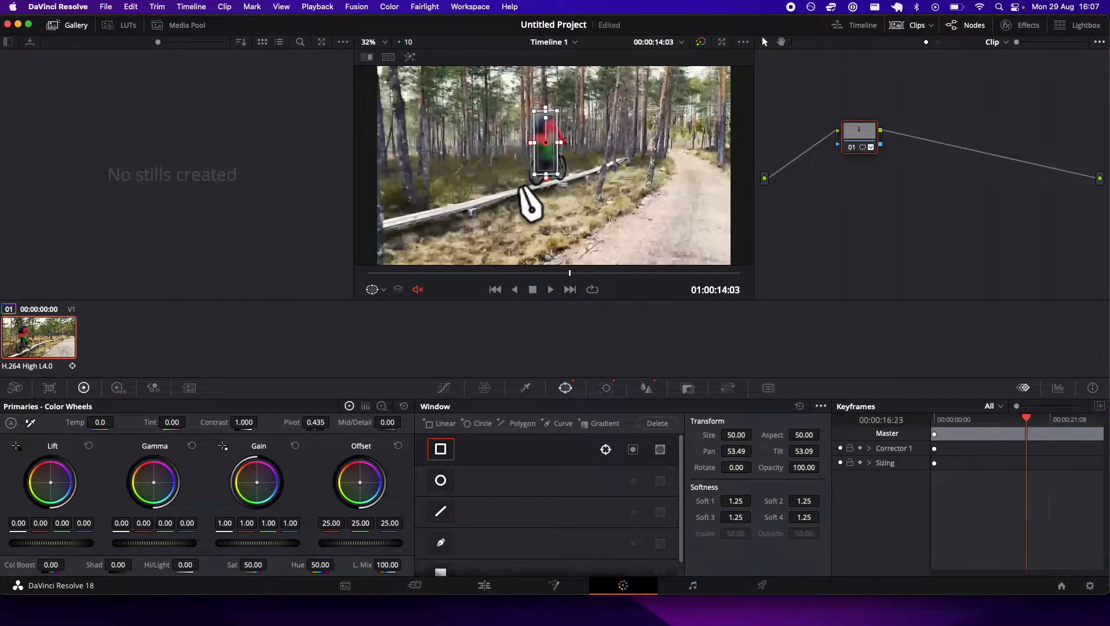
Advance in short intervals up to 01:00:16:19, keeping the smaller blur window over the rider at each stop, ending at about pan 51.00 and tilt 53.20.
key(space)
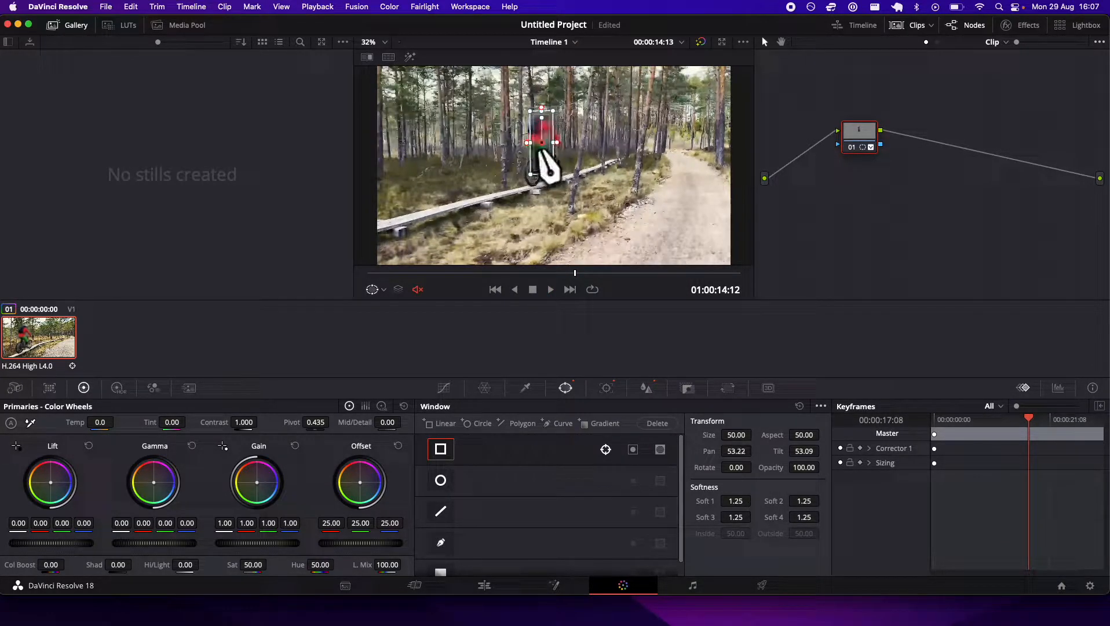
key(space)
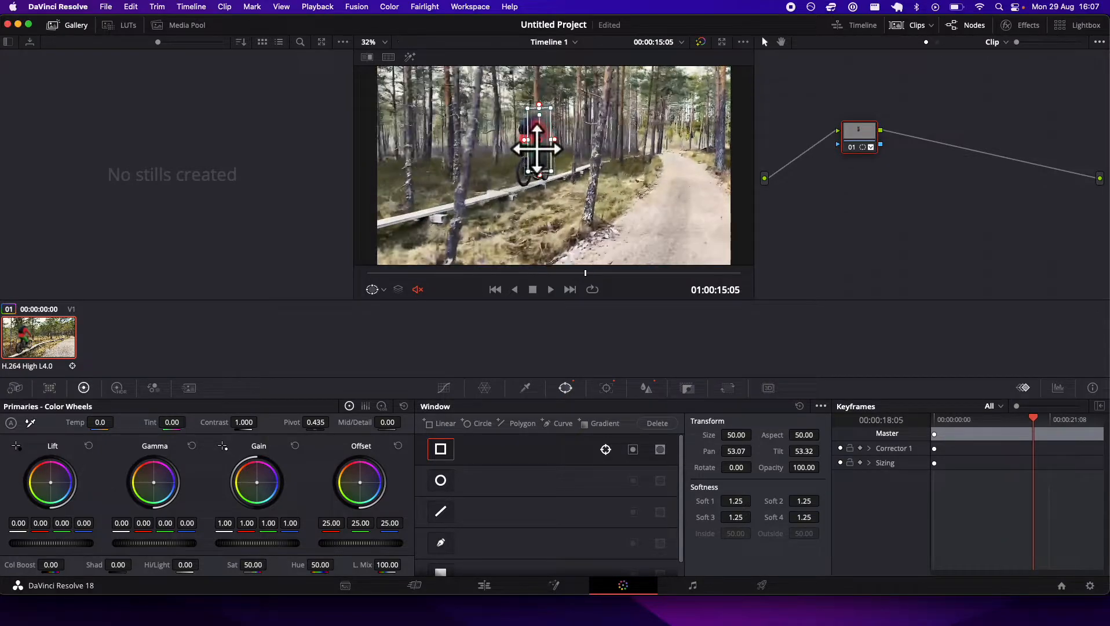
key(space)
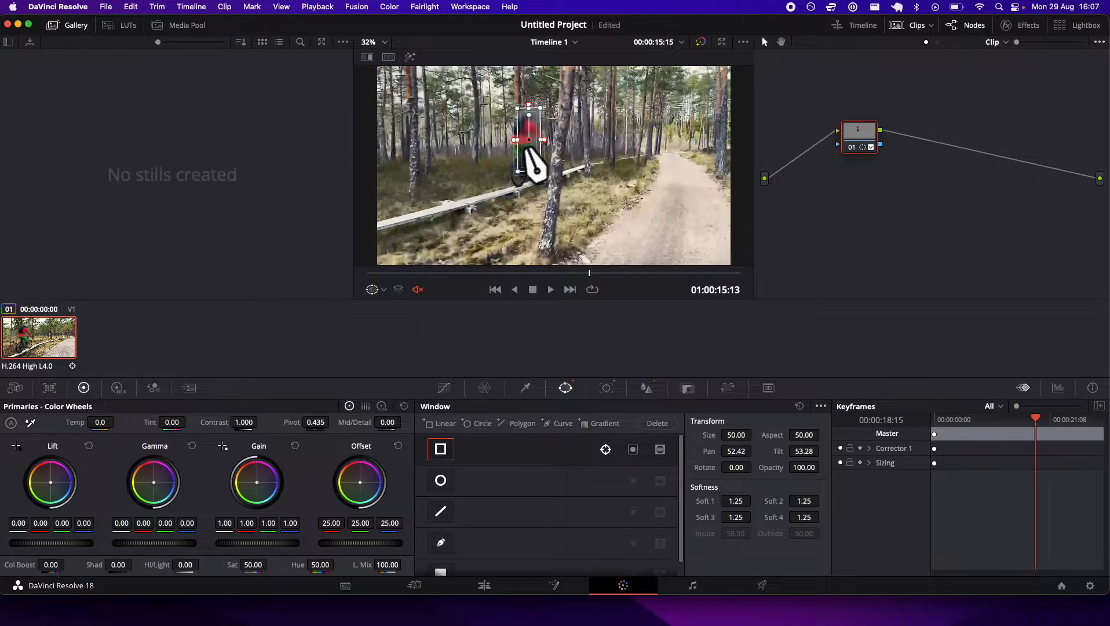
key(space)
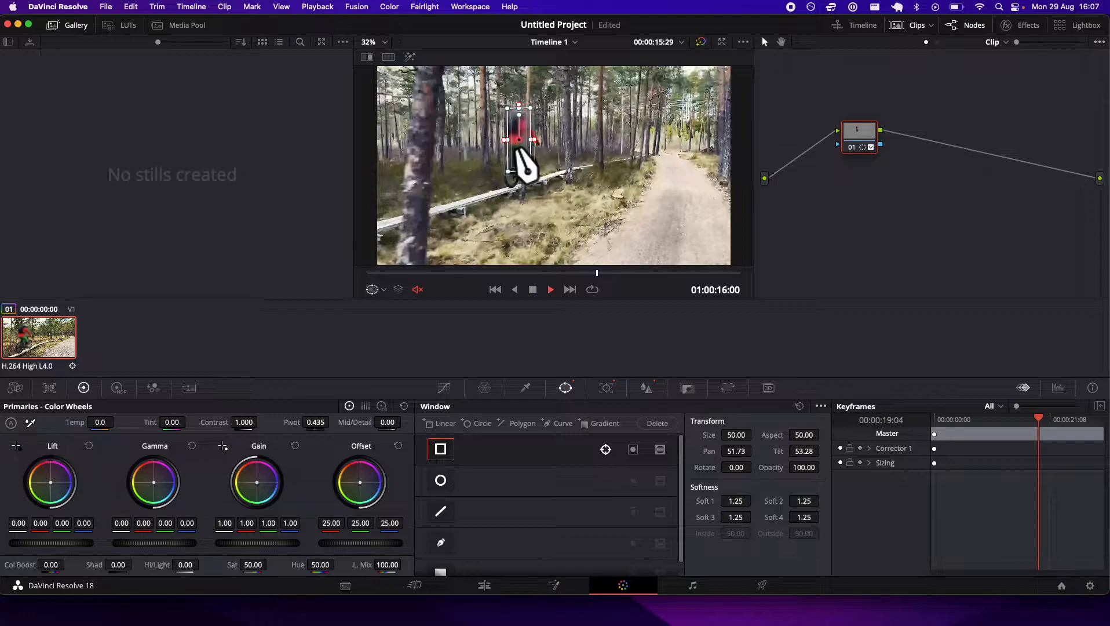
key(space)
key(space)
key(space)
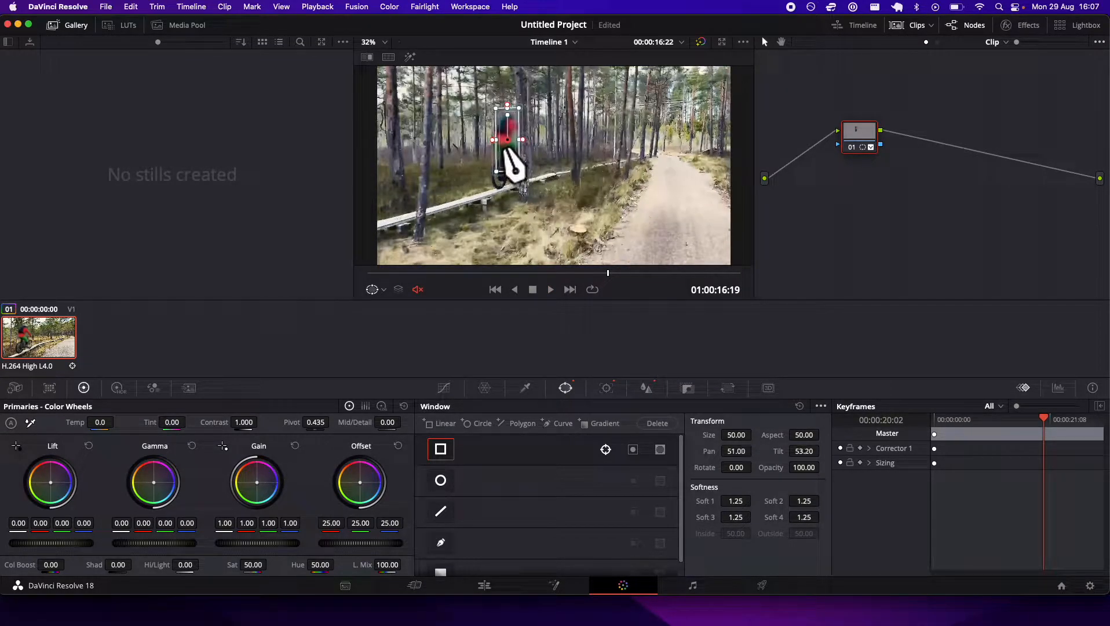
Continue in short intervals up to 01:00:18:04, repositioning the blur window over the rider at each stop, ending at about pan 50.27 and tilt 53.05.
key(space)
key(space)
key(space)
key(space)
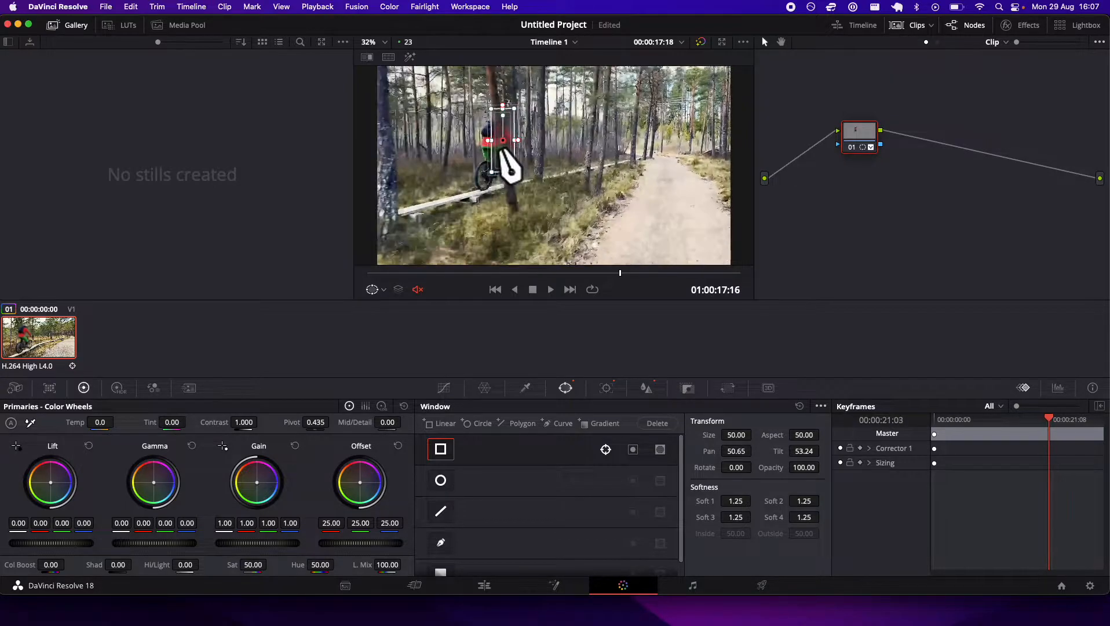
key(space)
key(space)
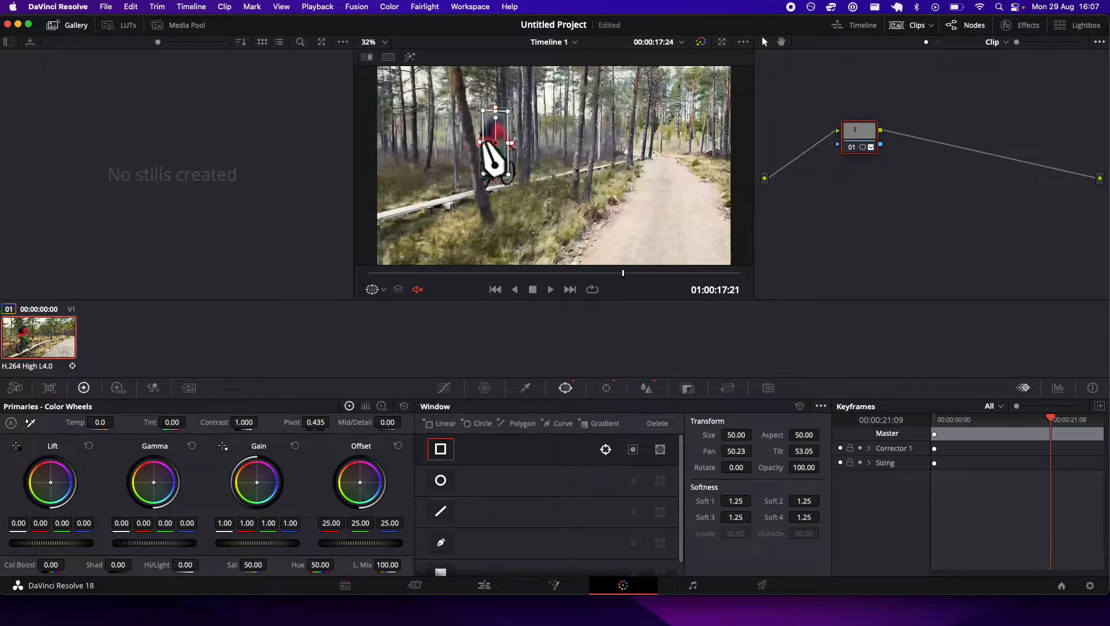
key(space)
key(space)
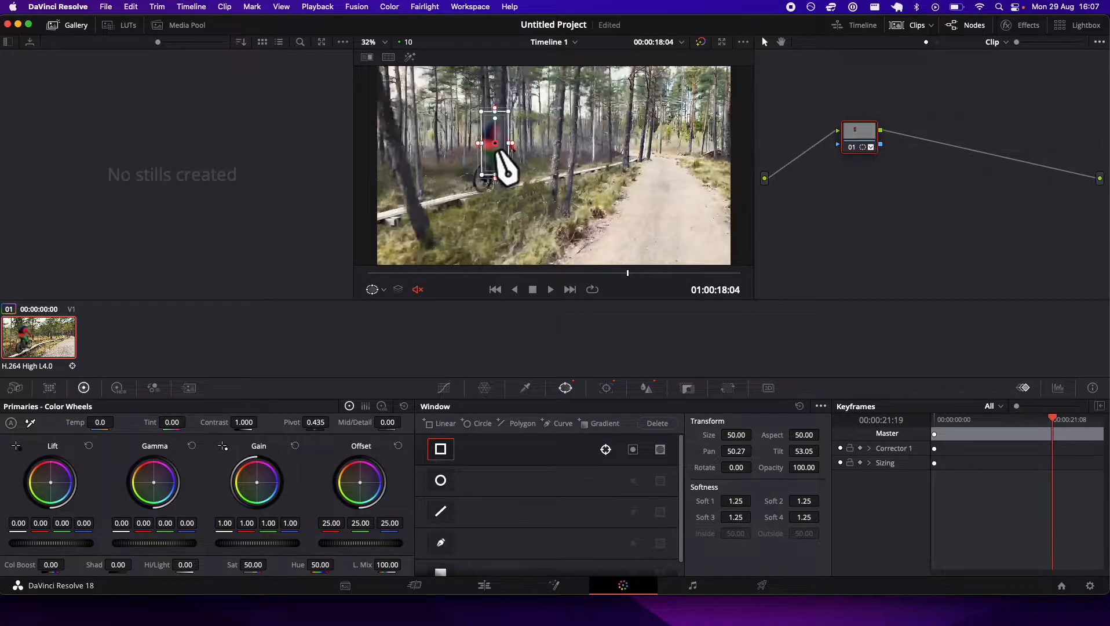
Advance to 01:00:19:15, repositioning the blur window over the rider along the way, to about pan 52.03 and tilt 52.93.
key(space)
key(space)
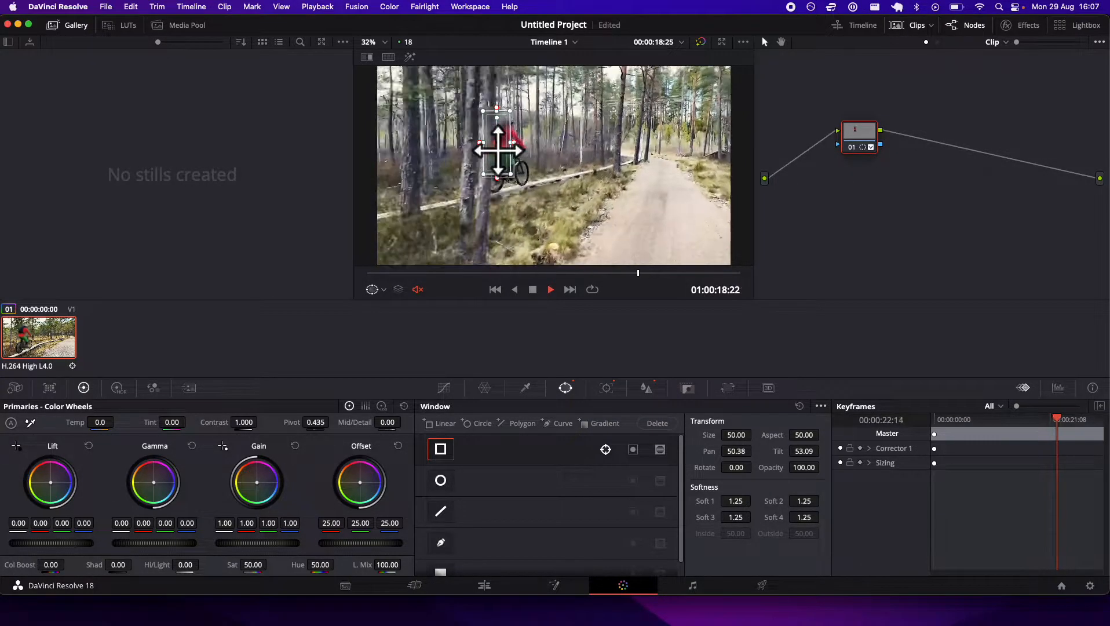
key(space)
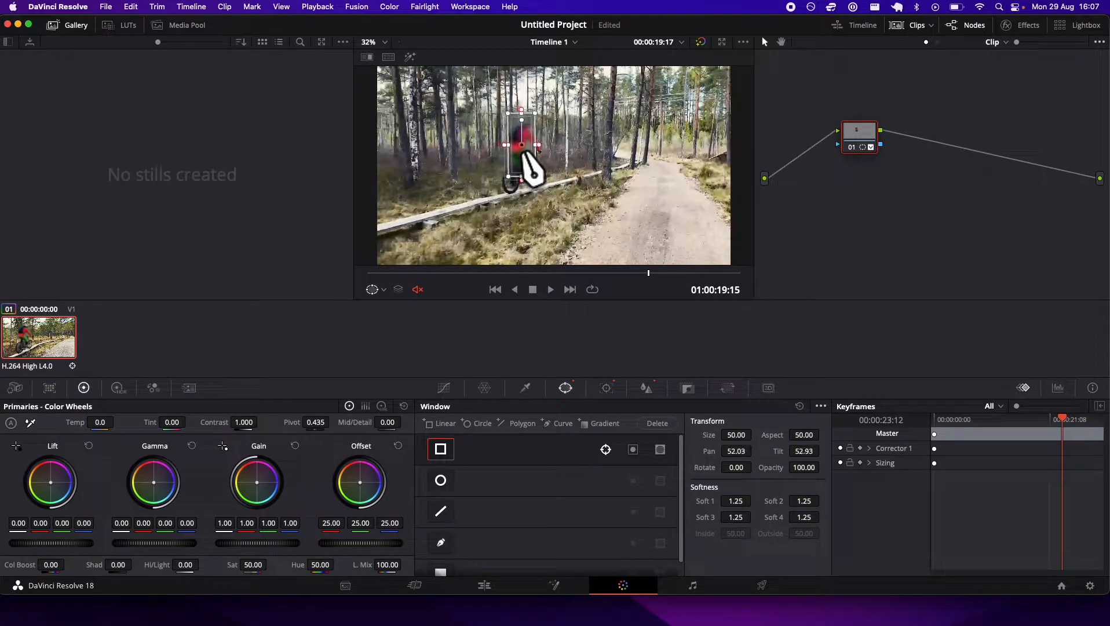
Advance to 01:00:21:16, repositioning the blur window over the rider along the way, to about pan 53.69 and tilt 52.86.
key(space)
key(space)
drag(524, 152, 544, 156)
key(space)
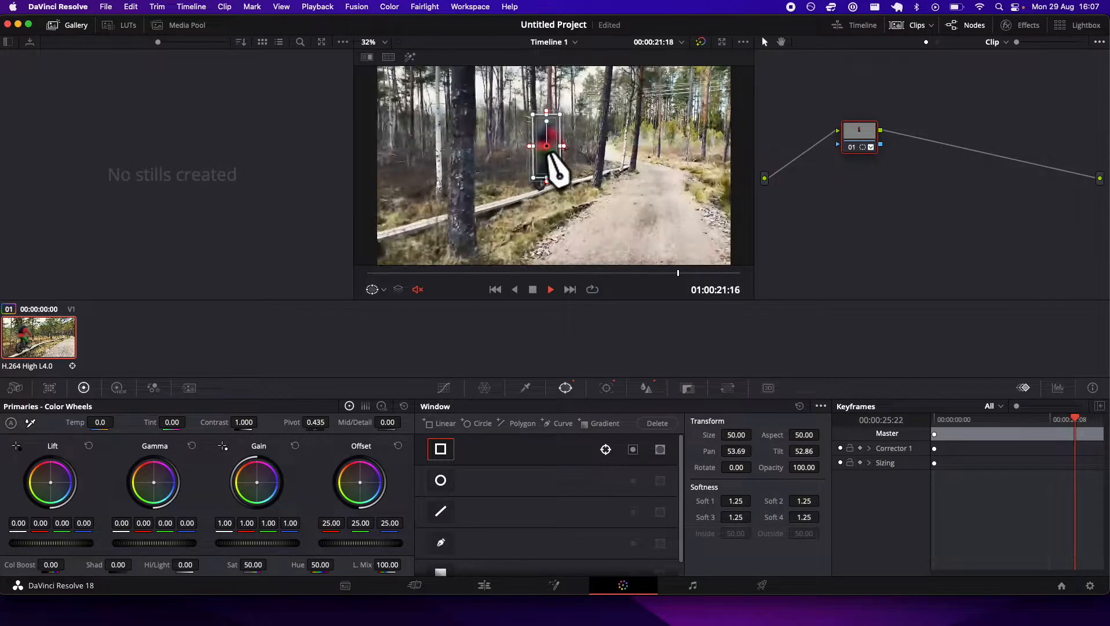
Work through the clip's last seconds up to 01:00:25:13, repositioning the blur window over the rider, ending at about pan 47.31 and tilt 52.63.
mouse_move(562, 155)
mouse_down()
mouse_move(576, 155)
mouse_move(559, 155)
mouse_up()
key(space)
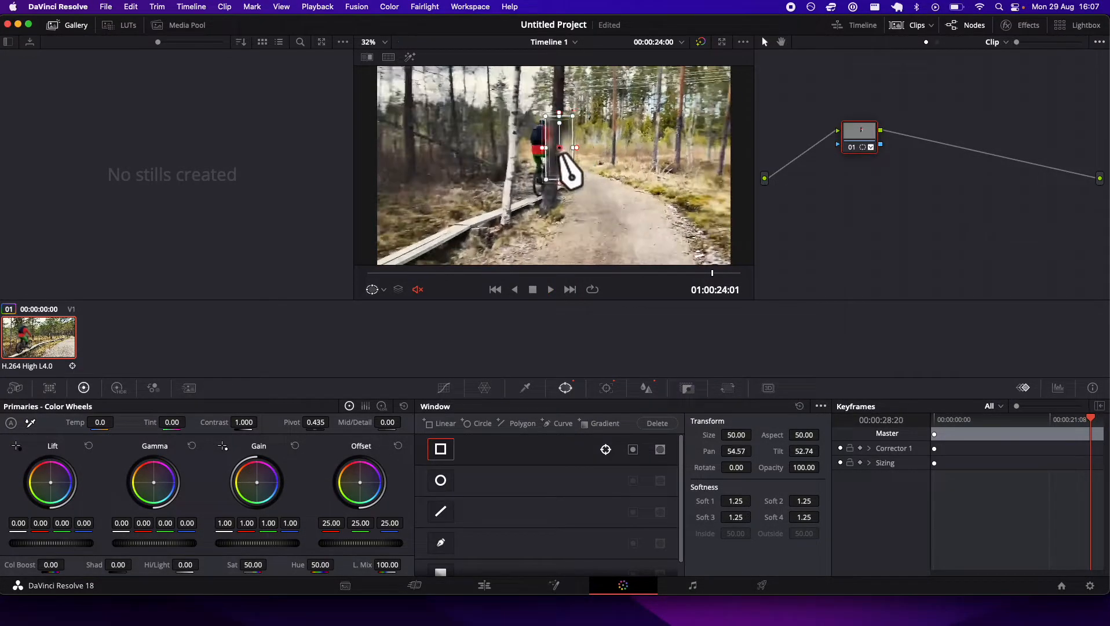
key(space)
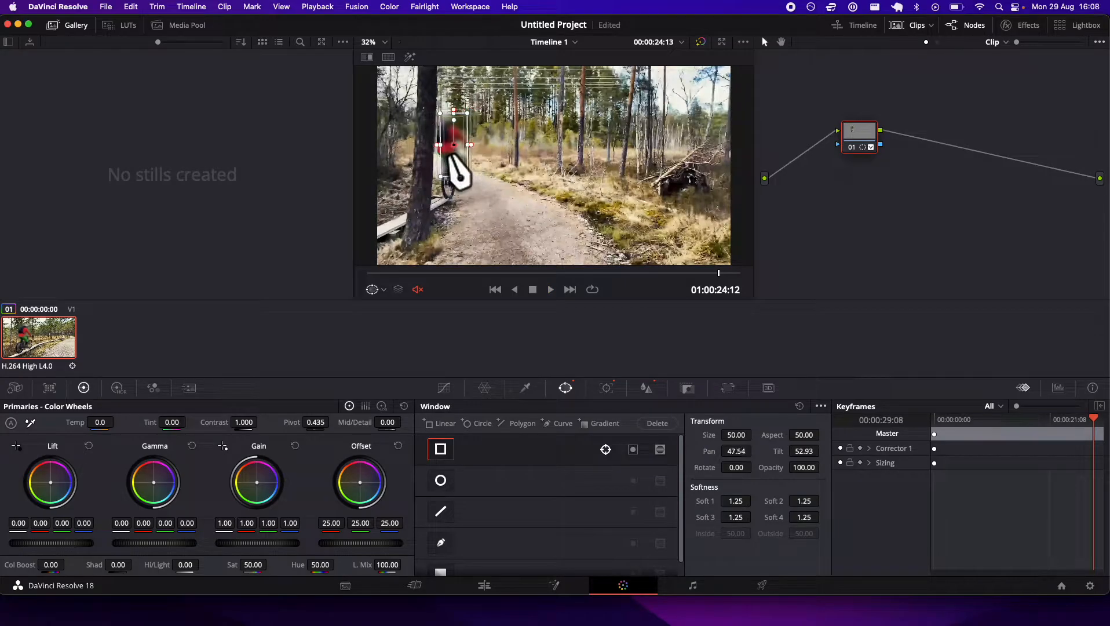
key(space)
drag(449, 159, 447, 159)
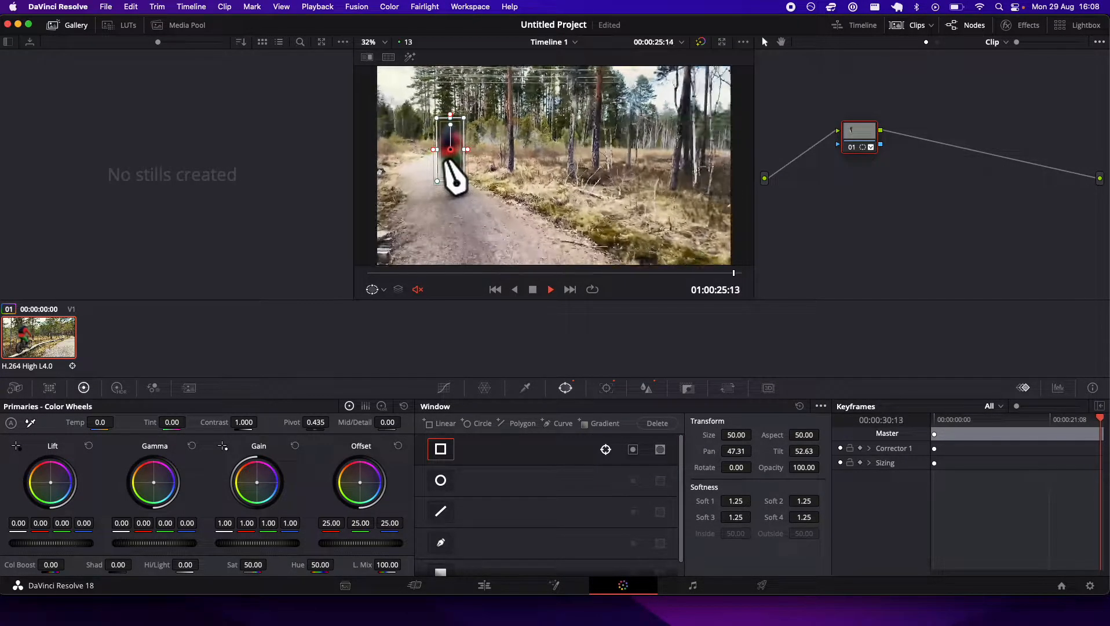
Play back the clip to check the finished blur, replaying the section around 01:00:09:17.
key(space)
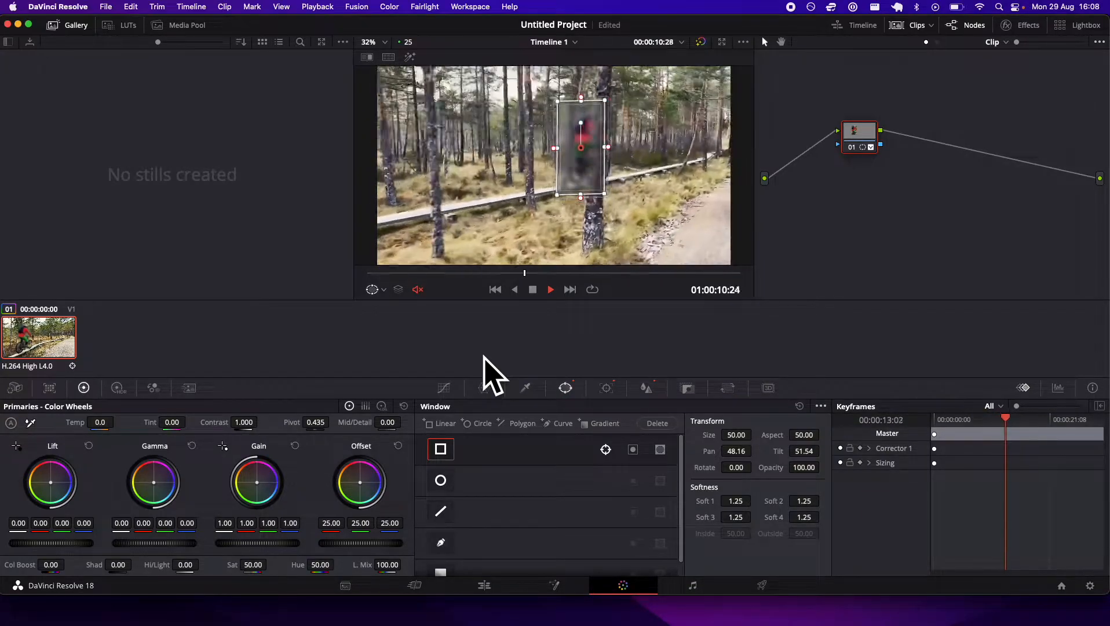
key(space)
drag(1006, 433, 991, 433)
key(space)
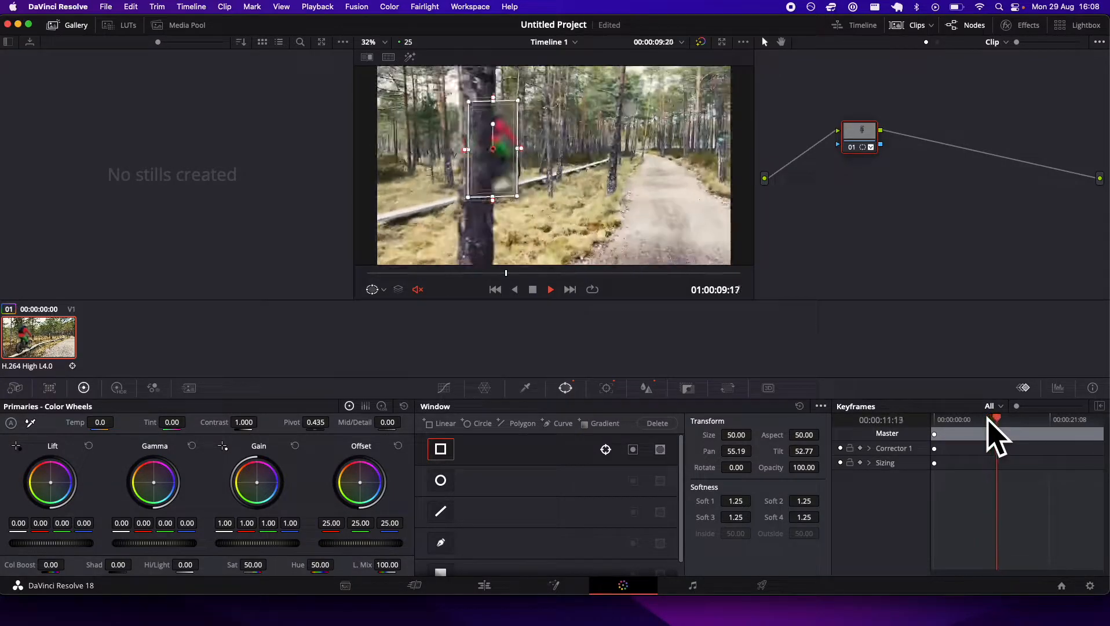
Play through 01:00:09:17 to 01:00:12:18 in short stretches, repositioning the blur window over the rider near 01:00:10:12 to about pan 51.02 and tilt 52.79.
key(space)
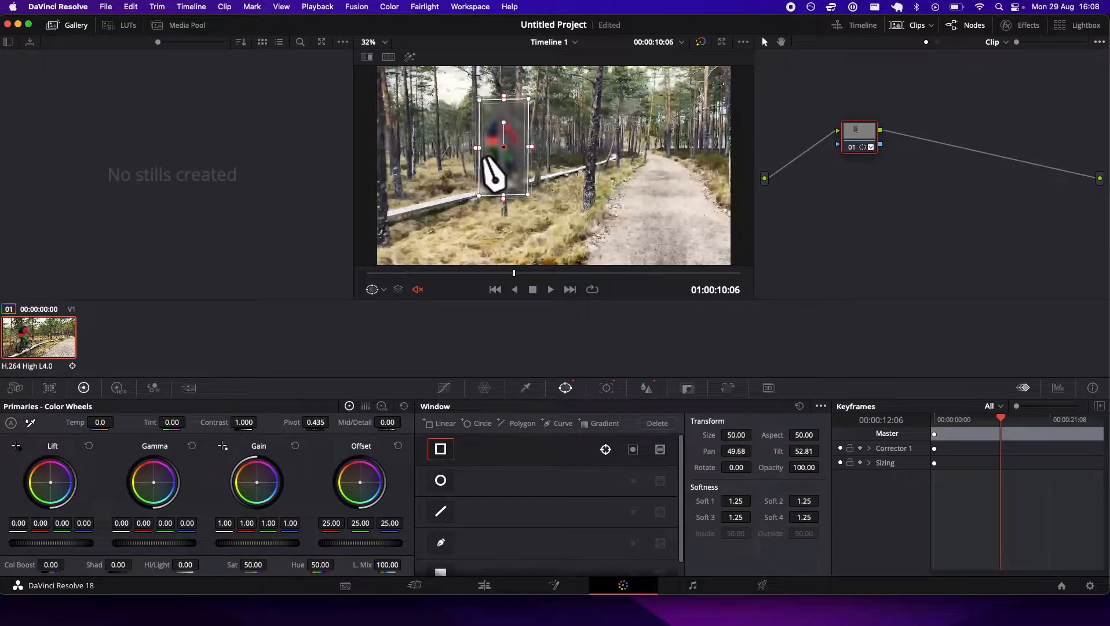
key(space)
drag(522, 166, 516, 167)
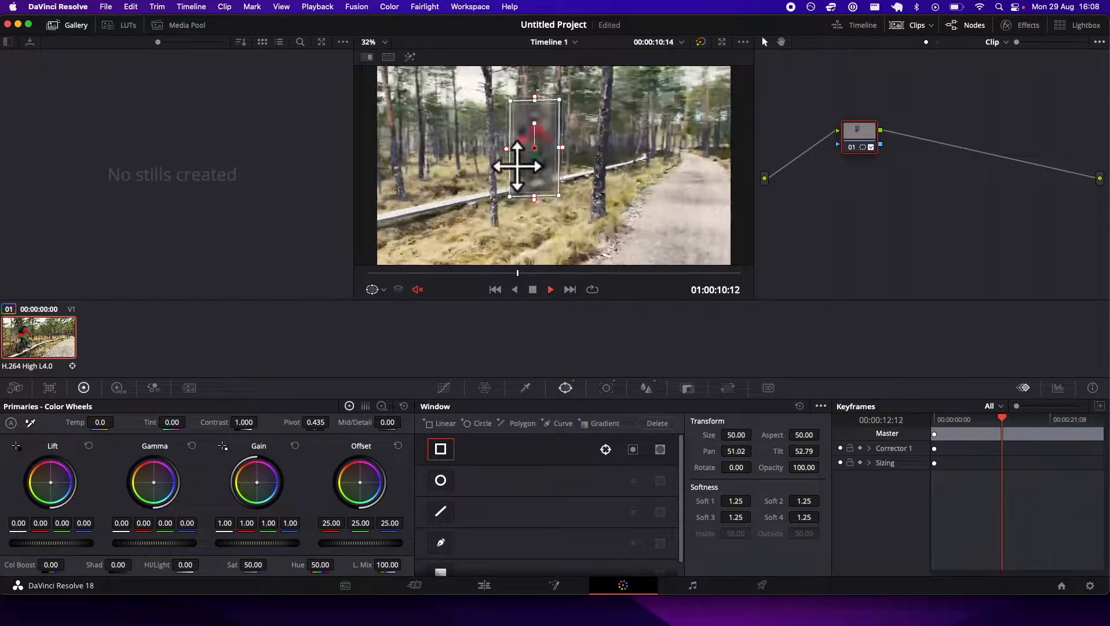
key(space)
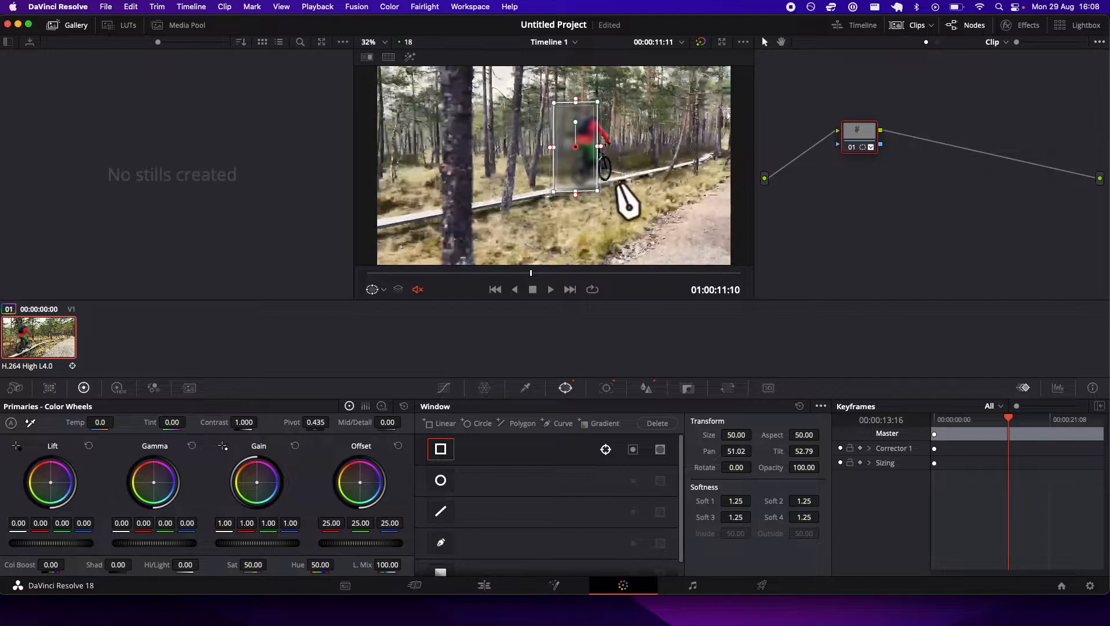
key(space)
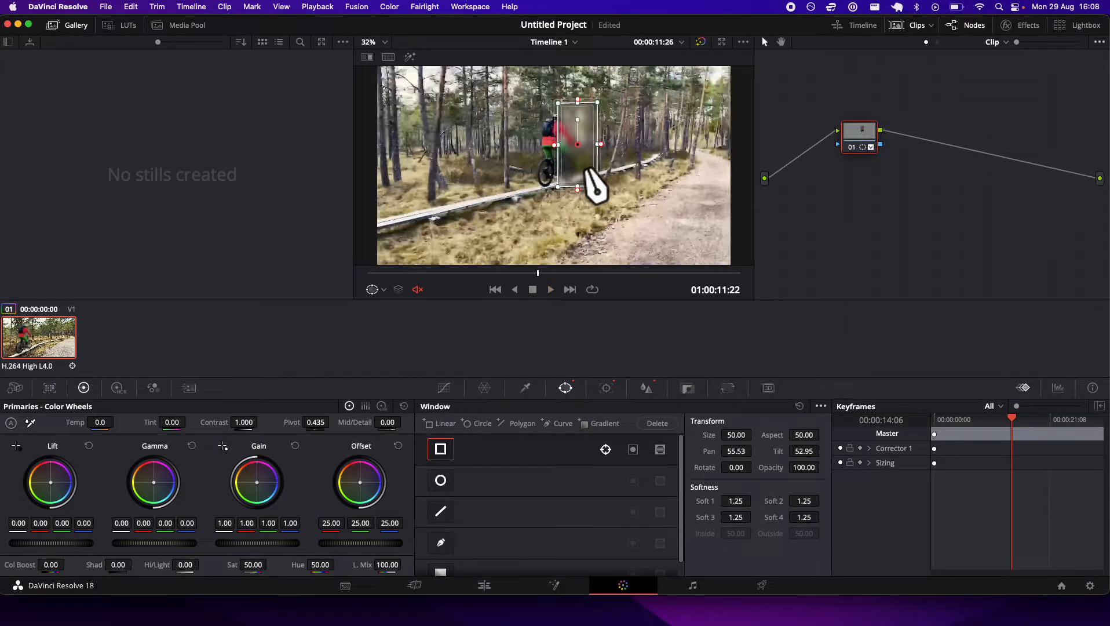
key(space)
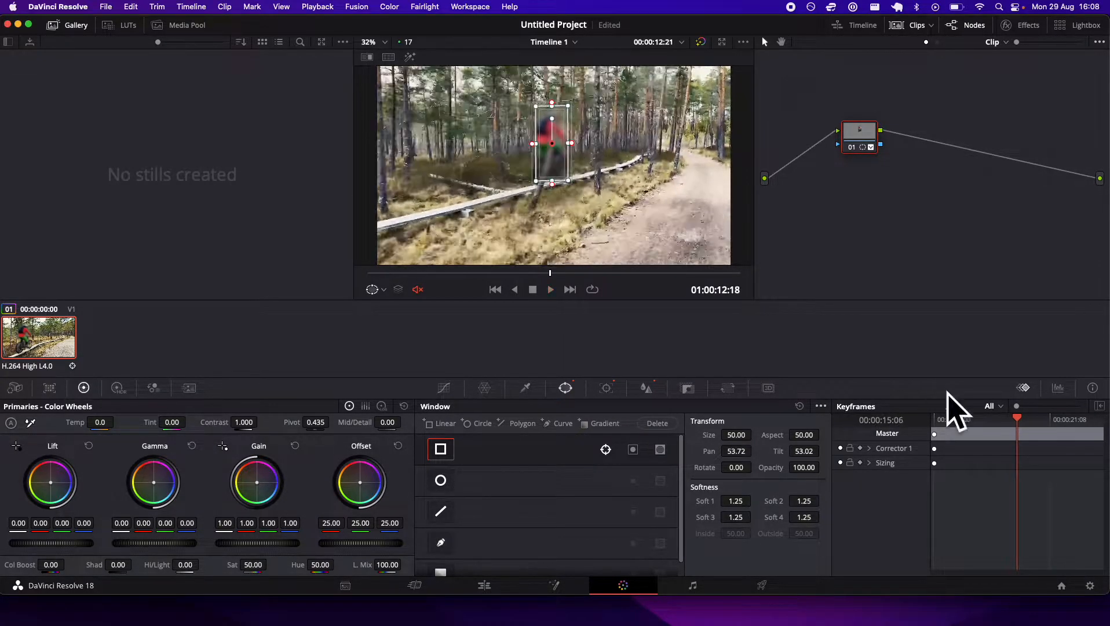
Play the clip again from the start to check the tracked blur, and bring up the blur radius settings.
drag(1013, 417, 934, 408)
key(space)
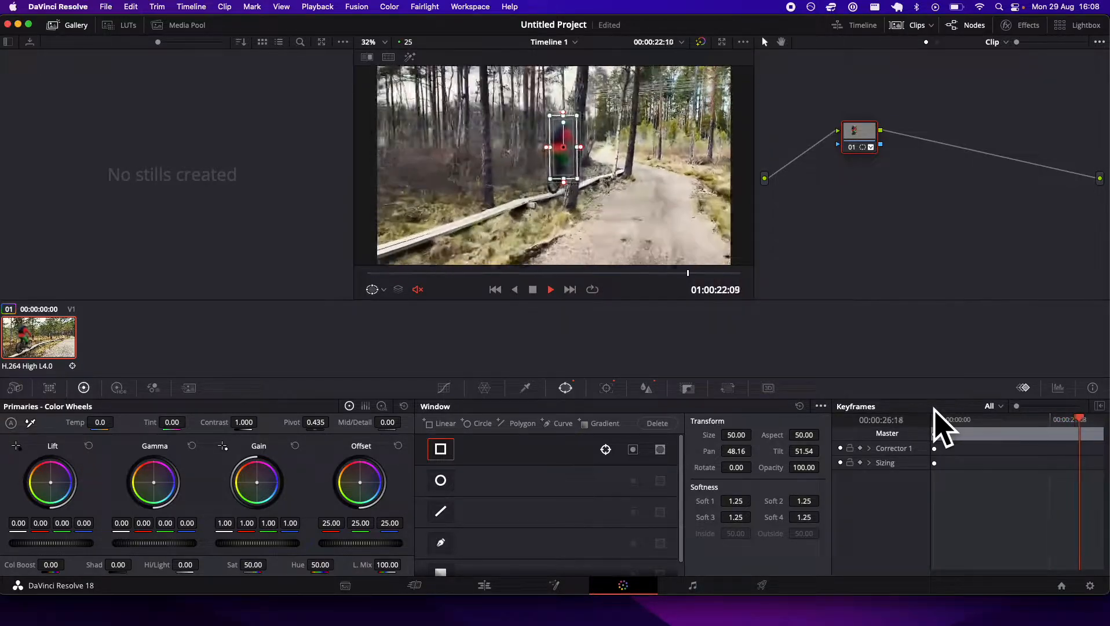
click(638, 384)
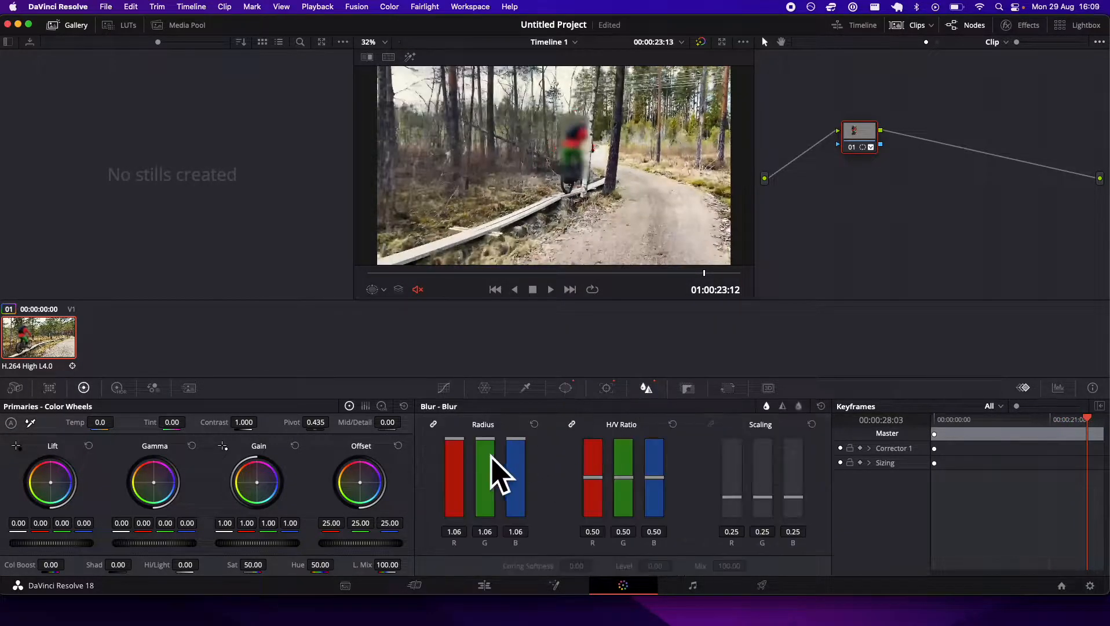
Switch to the Cut page and play the timeline from its beginning to review the blurred cyclist.
click(413, 585)
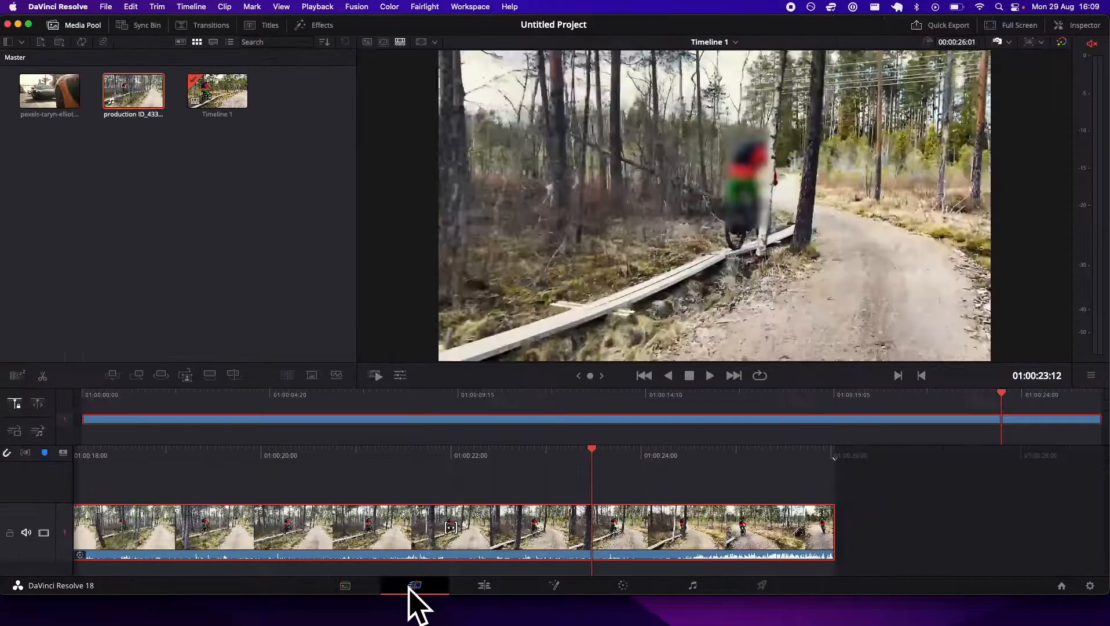
drag(596, 456, 504, 465)
key(Home)
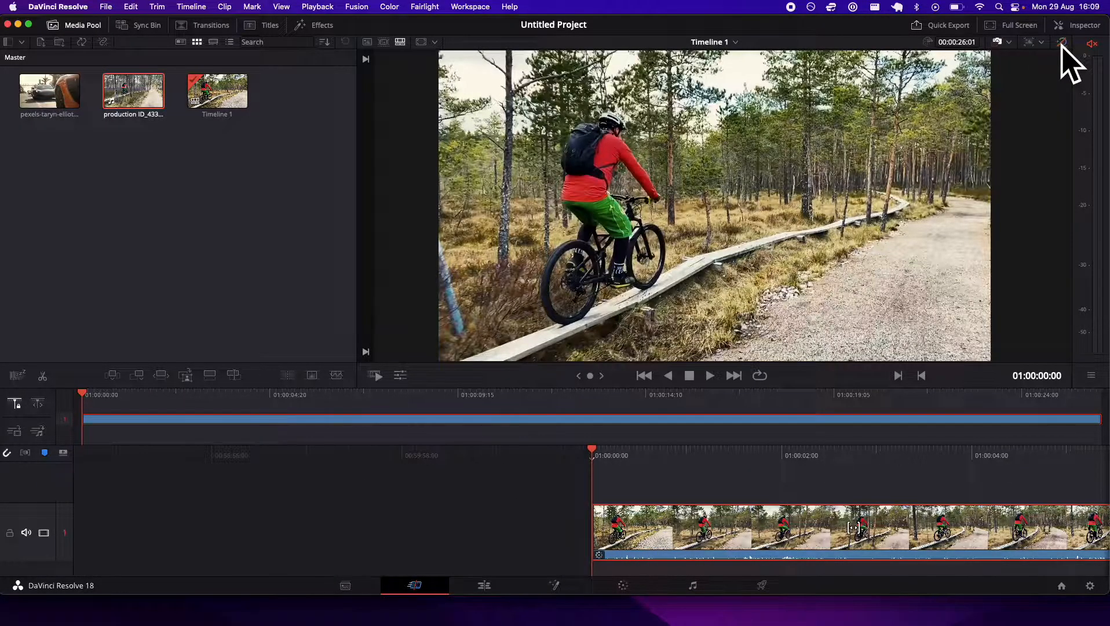
click(520, 464)
key(space)
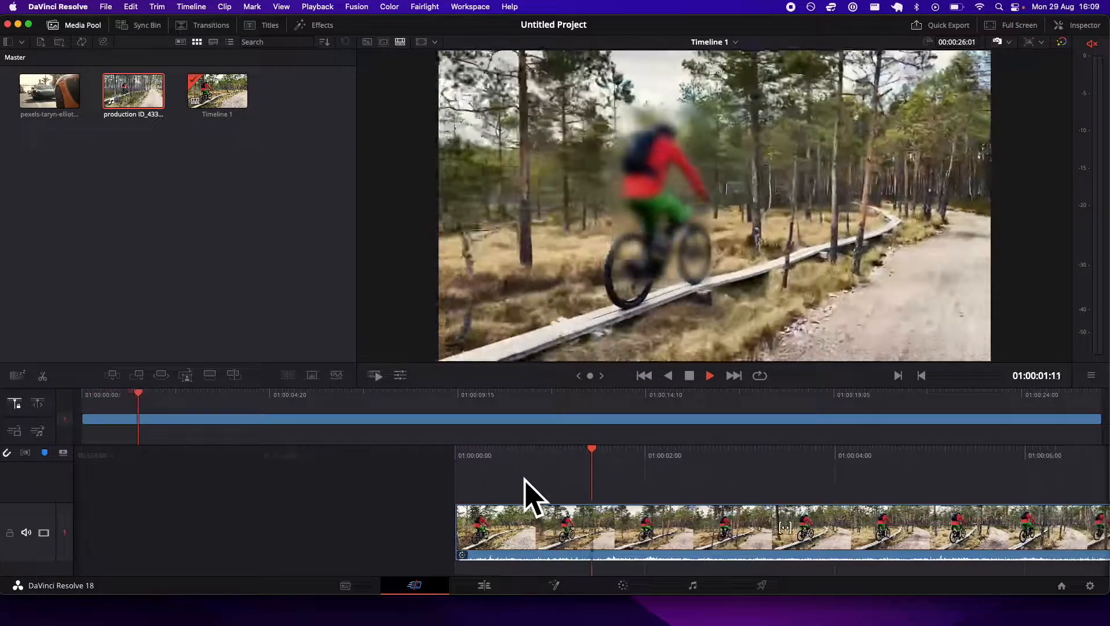